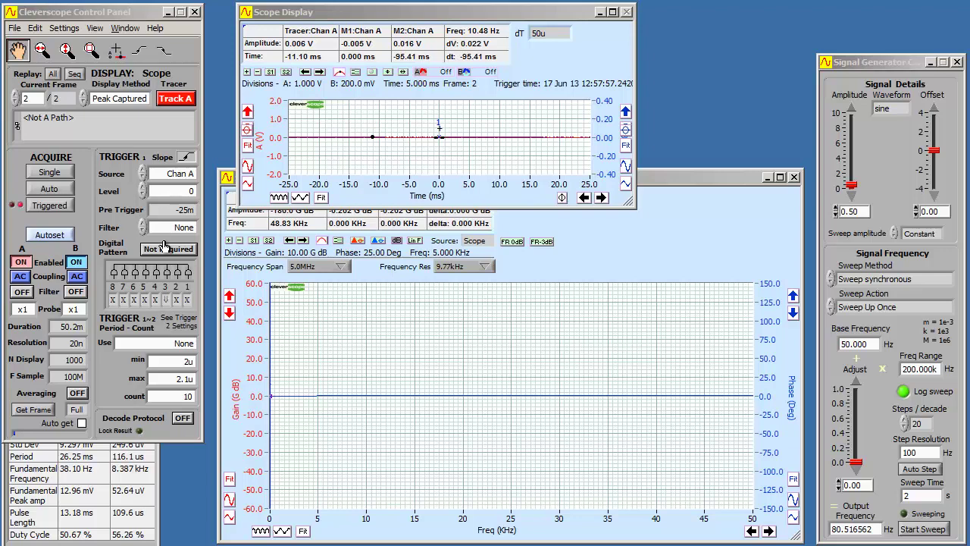
Step: In Spectrum settings, keep the Gain/Phase transform with Hanning window, degrees and phase unwrapping
{"action": "left_click", "coordinate": [87, 15]}
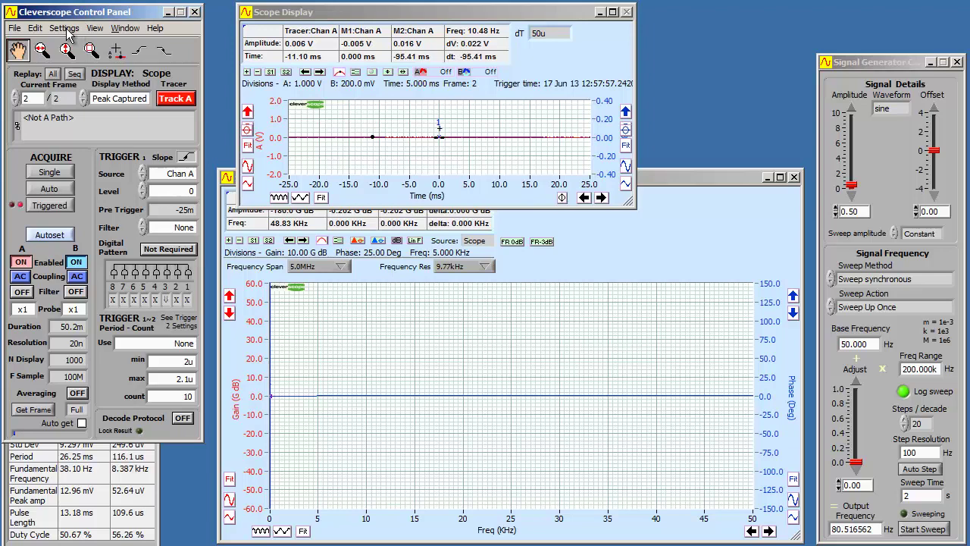
{"action": "left_click", "coordinate": [65, 29]}
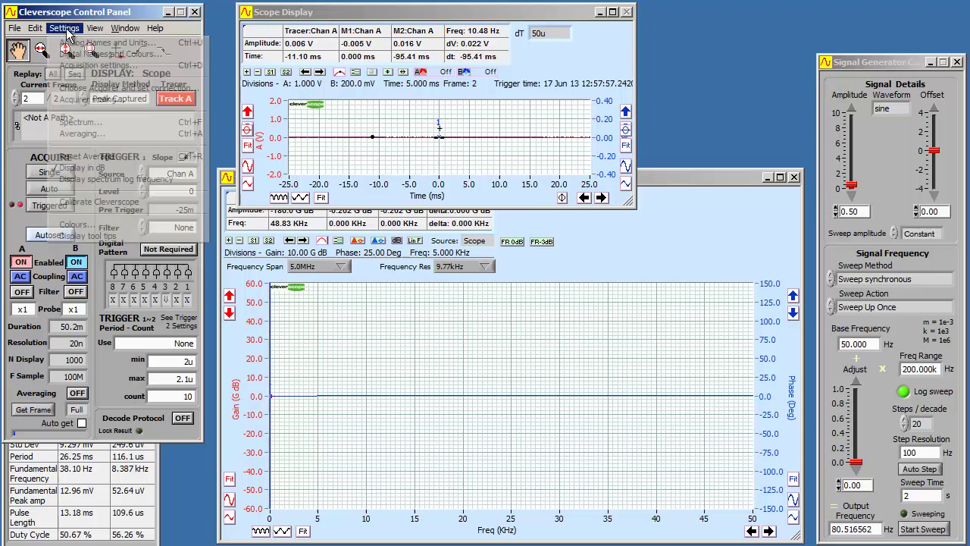
{"action": "left_click", "coordinate": [83, 123]}
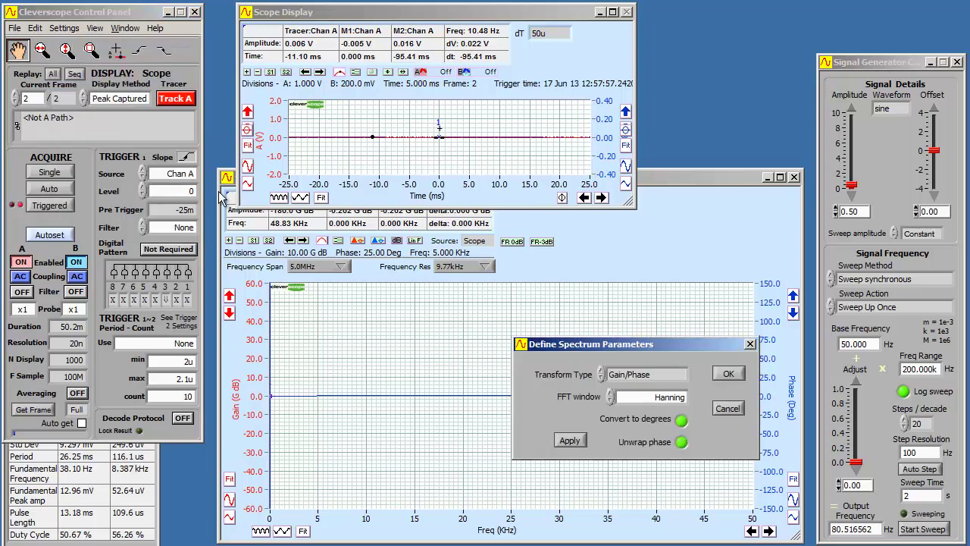
{"action": "left_click", "coordinate": [628, 380]}
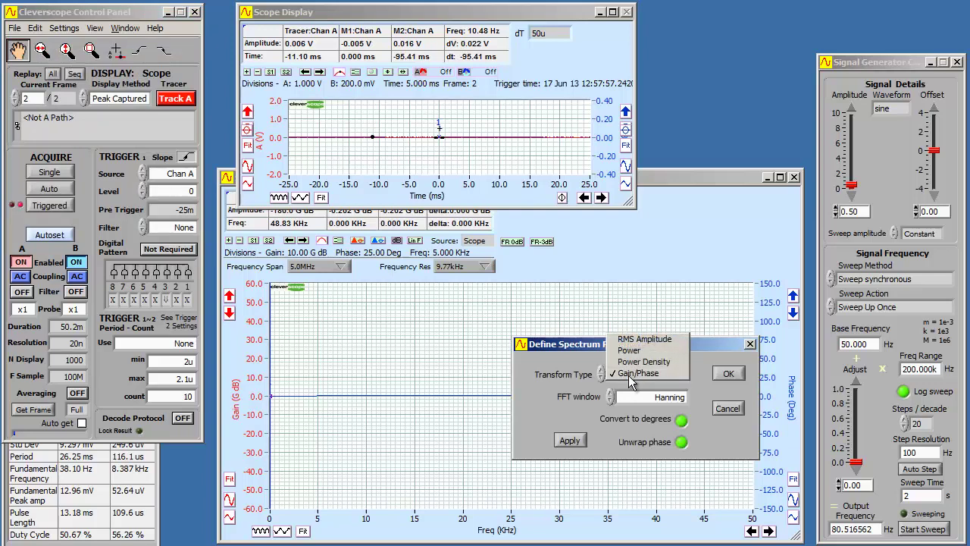
{"action": "left_click", "coordinate": [627, 381]}
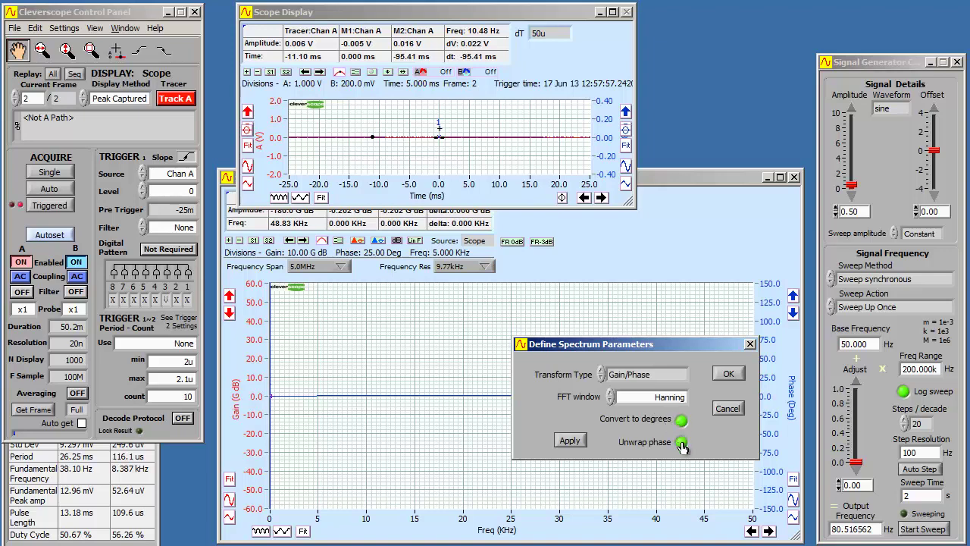
Step: Confirm the spectrum parameters, then keep averaging at 10 Peak-weighted averages with interpolation
{"action": "left_click", "coordinate": [736, 376]}
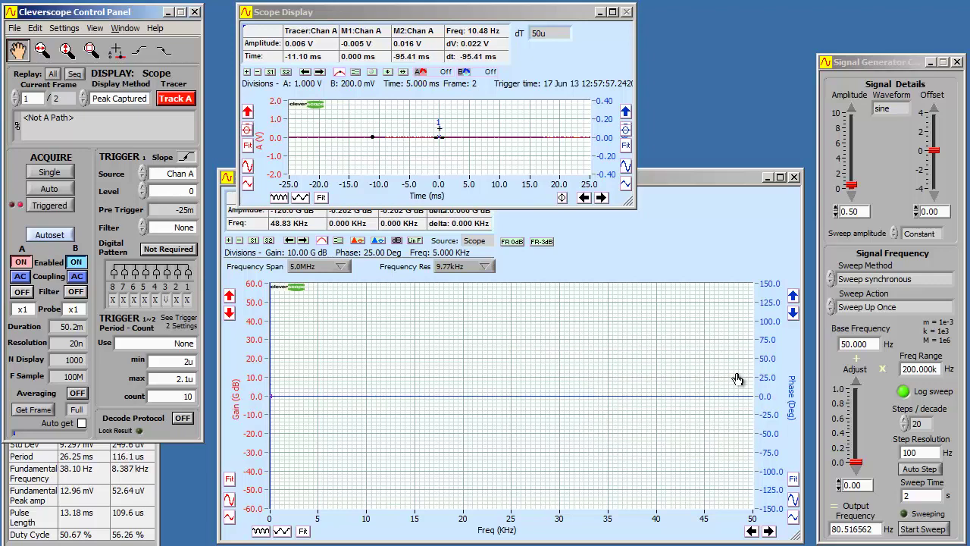
{"action": "left_click", "coordinate": [62, 28]}
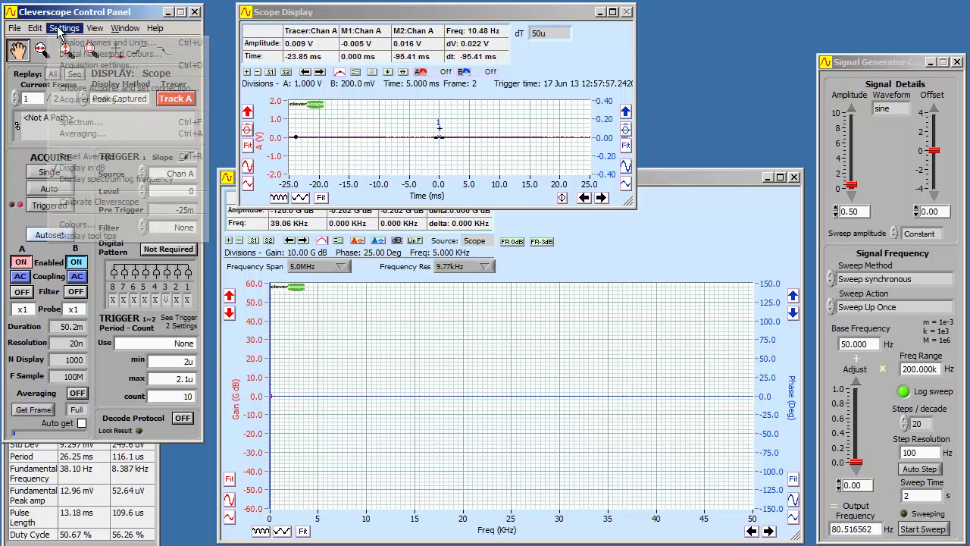
{"action": "left_click", "coordinate": [77, 135]}
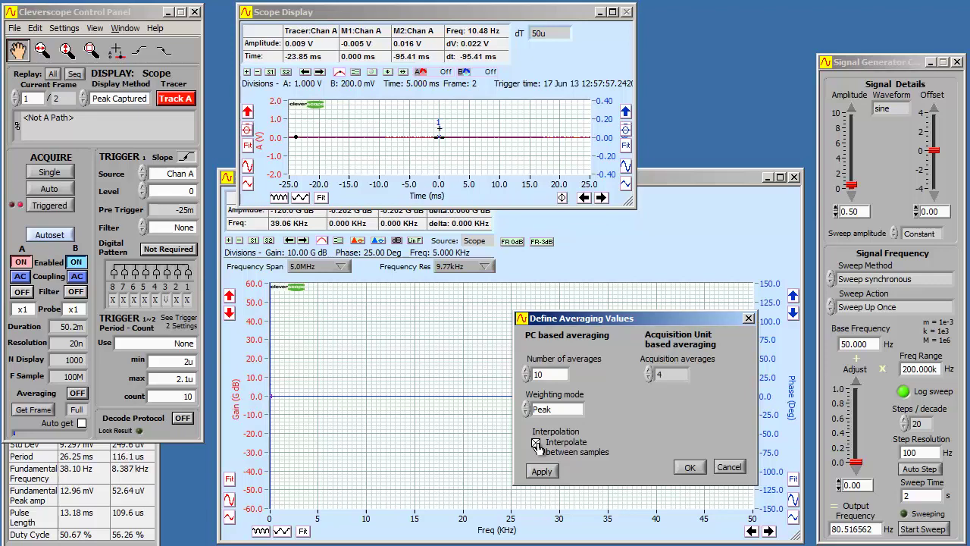
{"action": "left_click", "coordinate": [685, 467]}
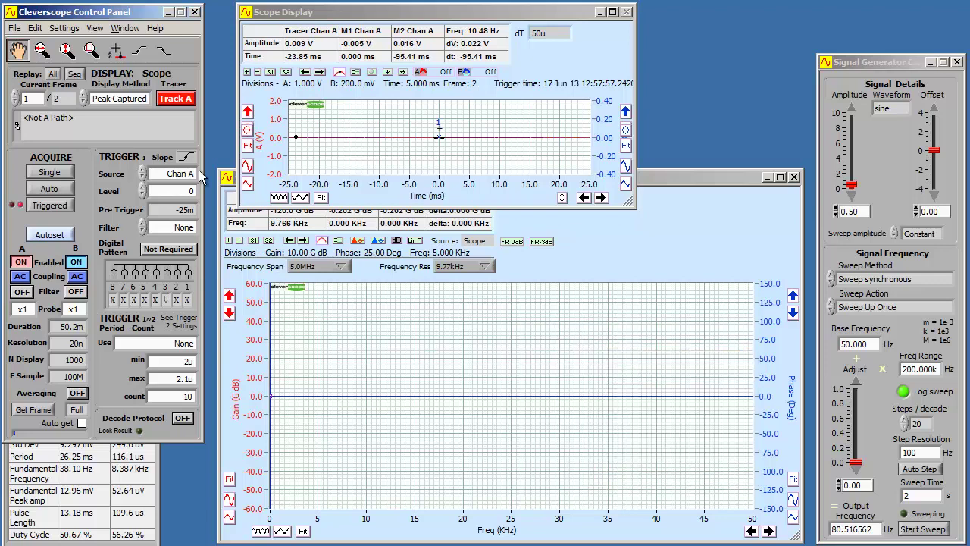
Step: Confirm the acquisition settings with Moving Average on channels A and B
{"action": "left_click", "coordinate": [58, 31]}
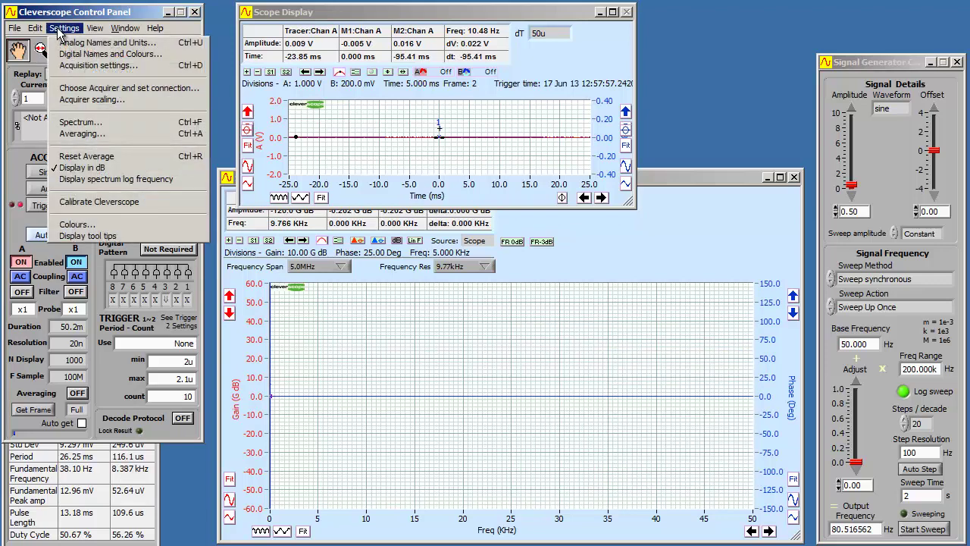
{"action": "left_click", "coordinate": [68, 67]}
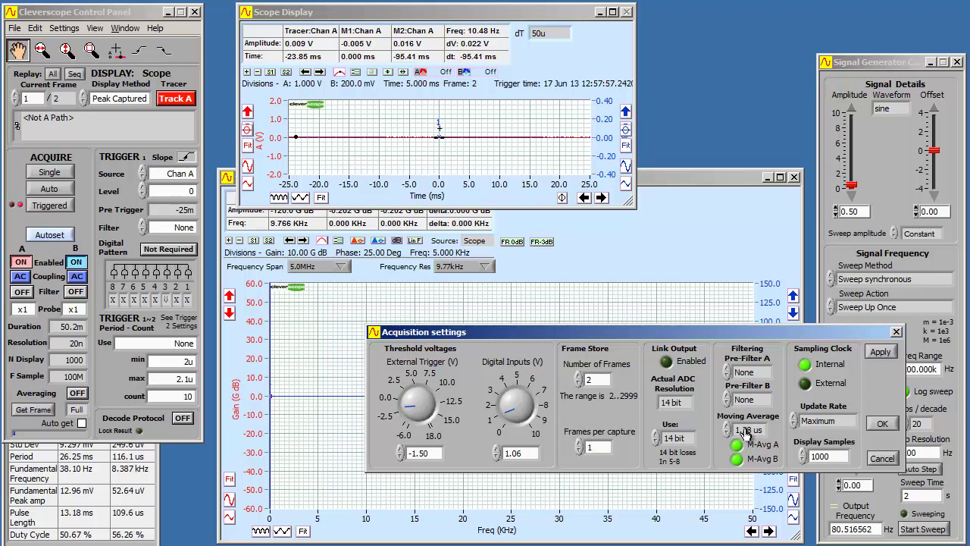
{"action": "left_click", "coordinate": [887, 427]}
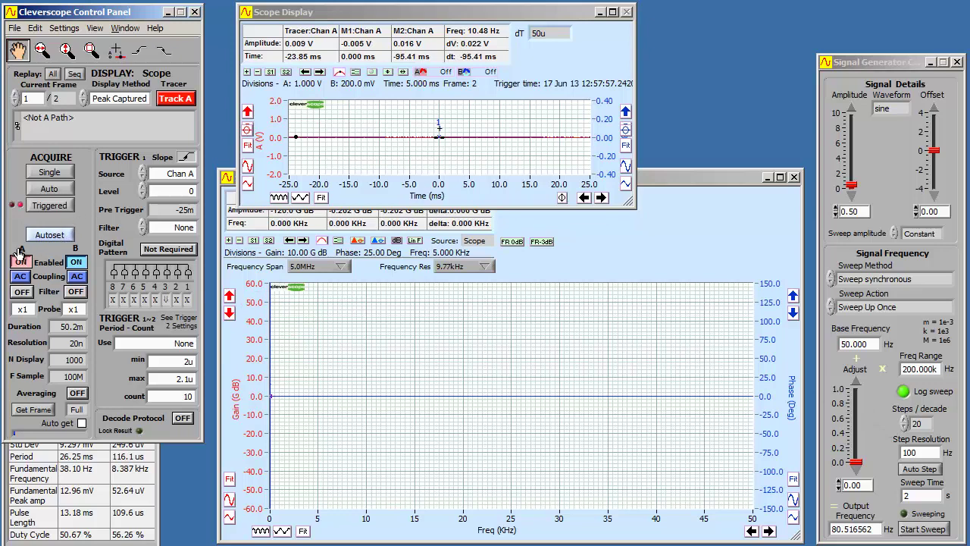
Step: Toggle channel A coupling to DC and back to AC, enable filters on A and B, and turn averaging on
{"action": "left_click", "coordinate": [20, 277]}
{"action": "left_click", "coordinate": [20, 277]}
{"action": "left_click", "coordinate": [21, 294]}
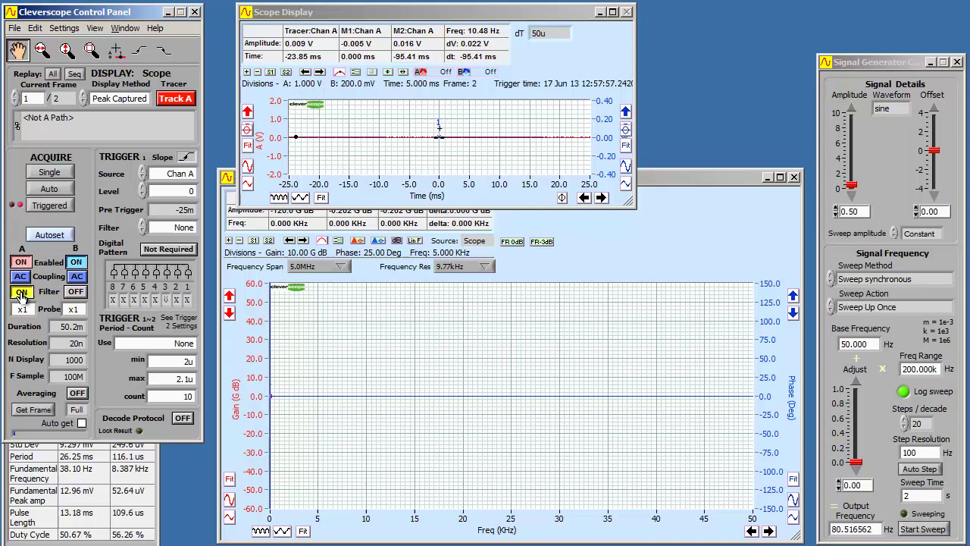
{"action": "left_click", "coordinate": [75, 294]}
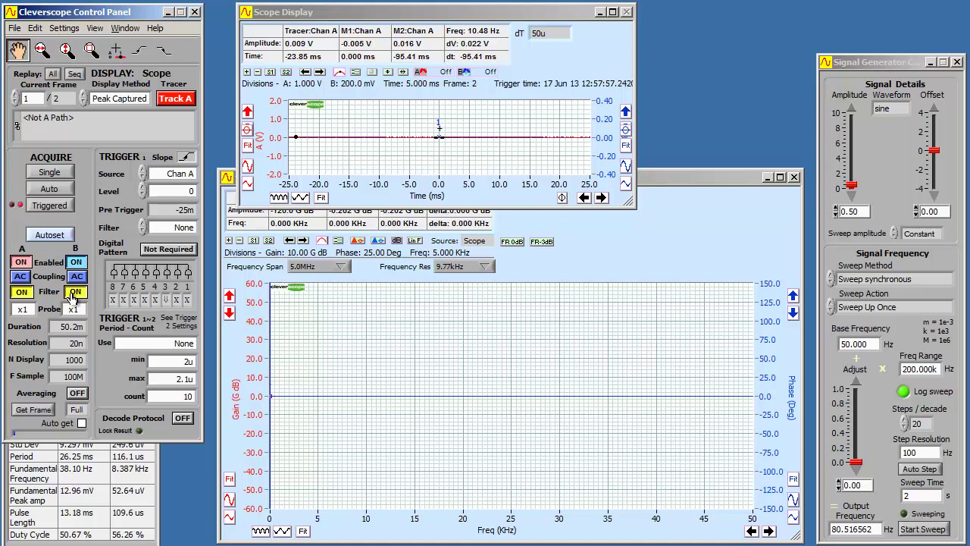
{"action": "left_click", "coordinate": [76, 393]}
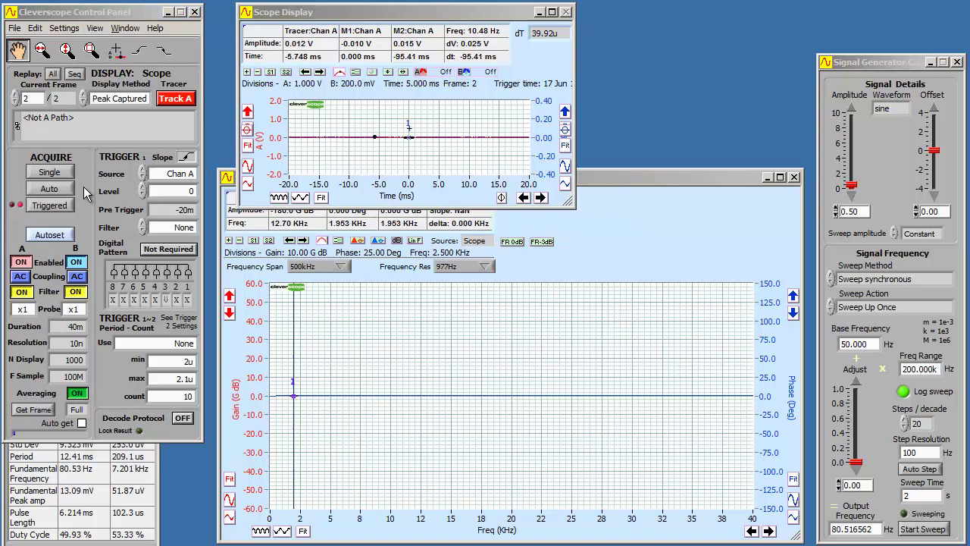
Step: Start Auto acquisition, widen the scope time axis to ±100 ms, and set channel A to 200 mV/div
{"action": "left_click", "coordinate": [39, 190]}
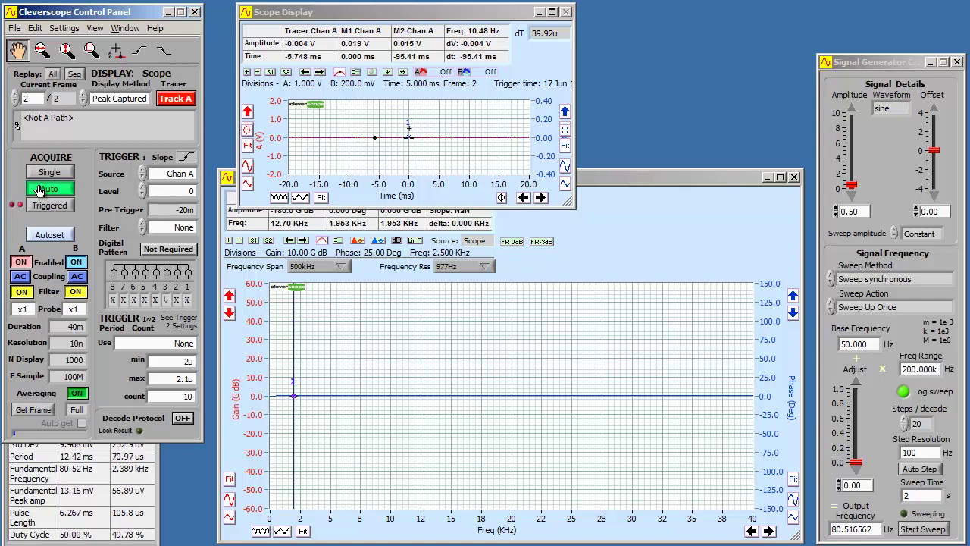
{"action": "left_click", "coordinate": [363, 17]}
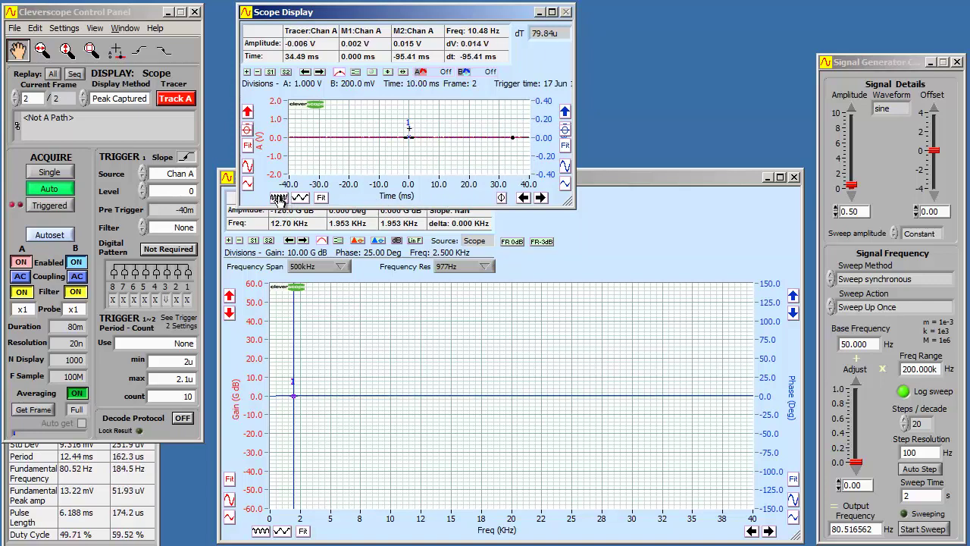
{"action": "left_click", "coordinate": [279, 198]}
{"action": "left_click", "coordinate": [279, 197]}
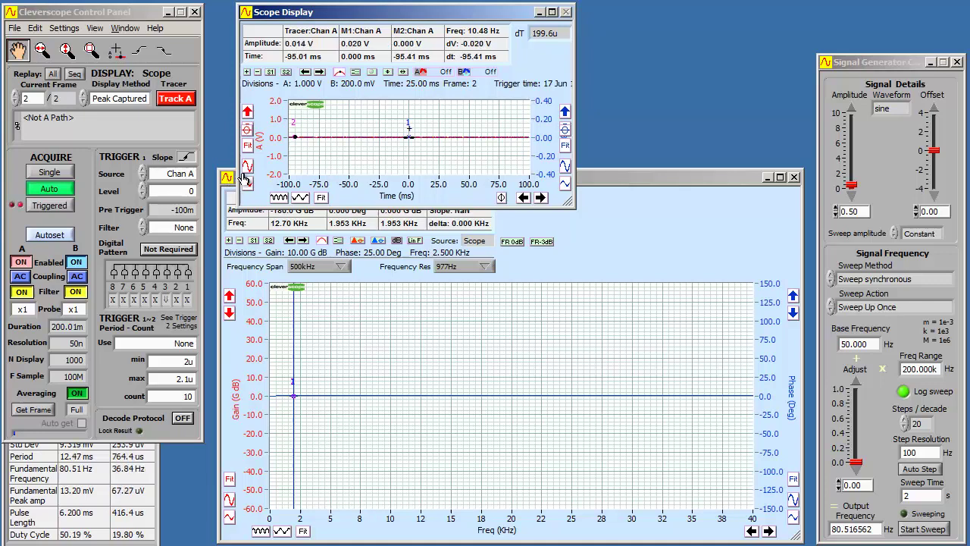
{"action": "left_click", "coordinate": [247, 169]}
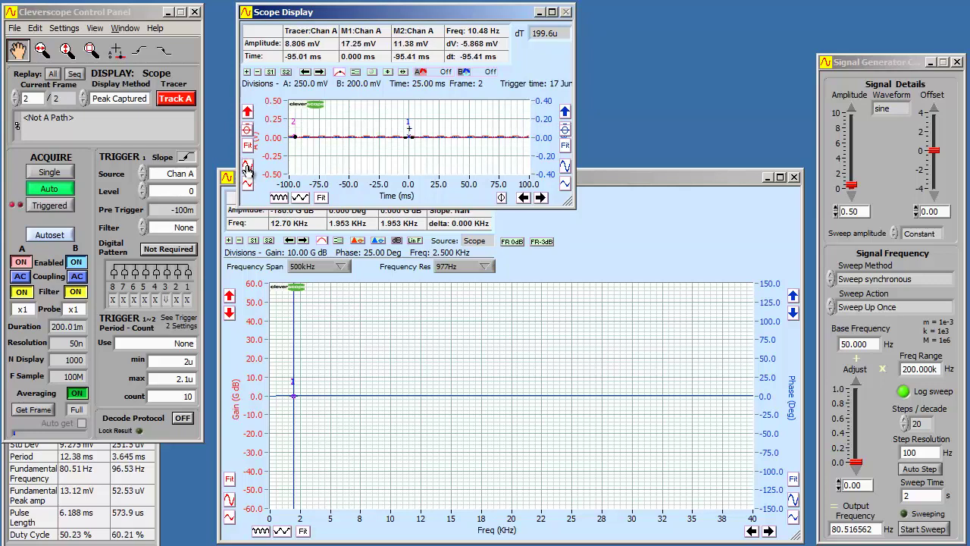
{"action": "left_click", "coordinate": [247, 169]}
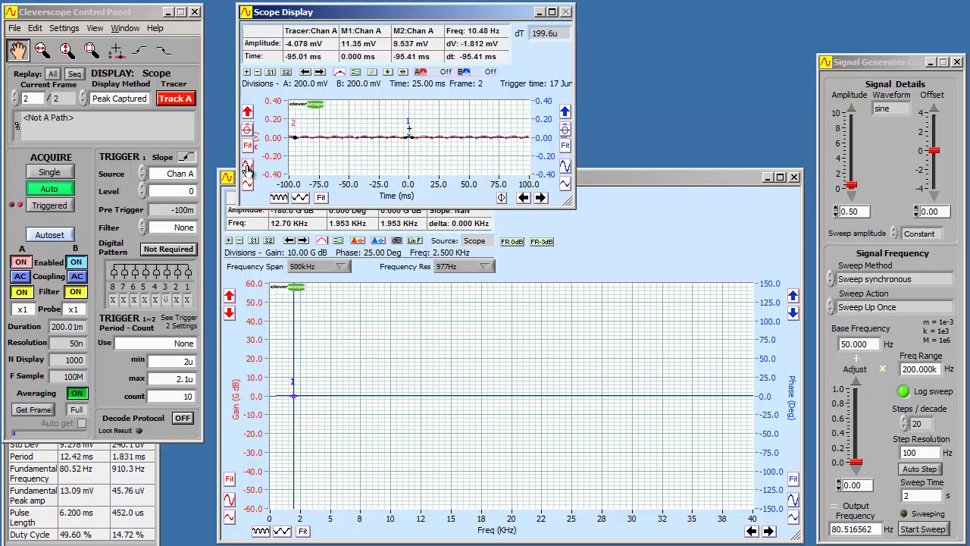
Step: Move the scope tracer to about 72 ms and make the spectrum frequency axis logarithmic
{"action": "left_click", "coordinate": [391, 124]}
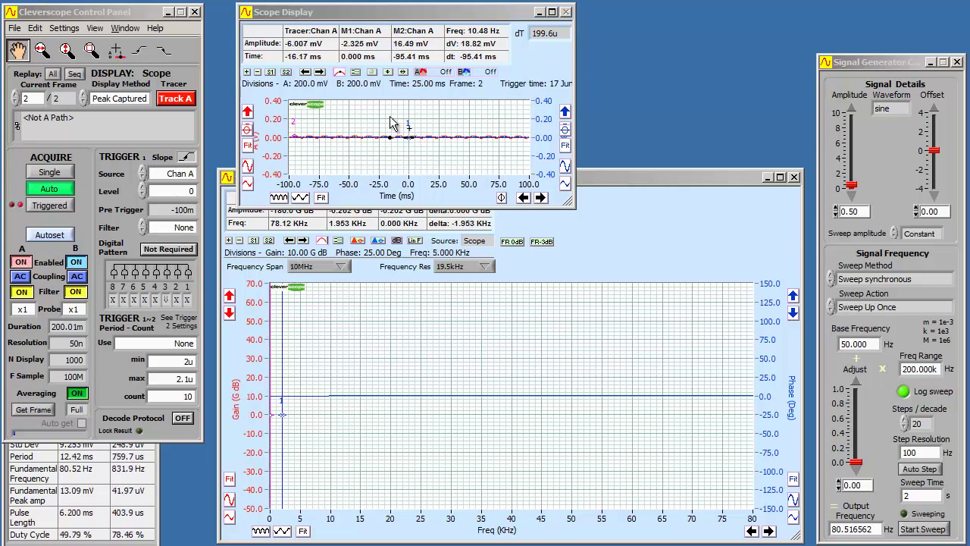
{"action": "left_click", "coordinate": [495, 136]}
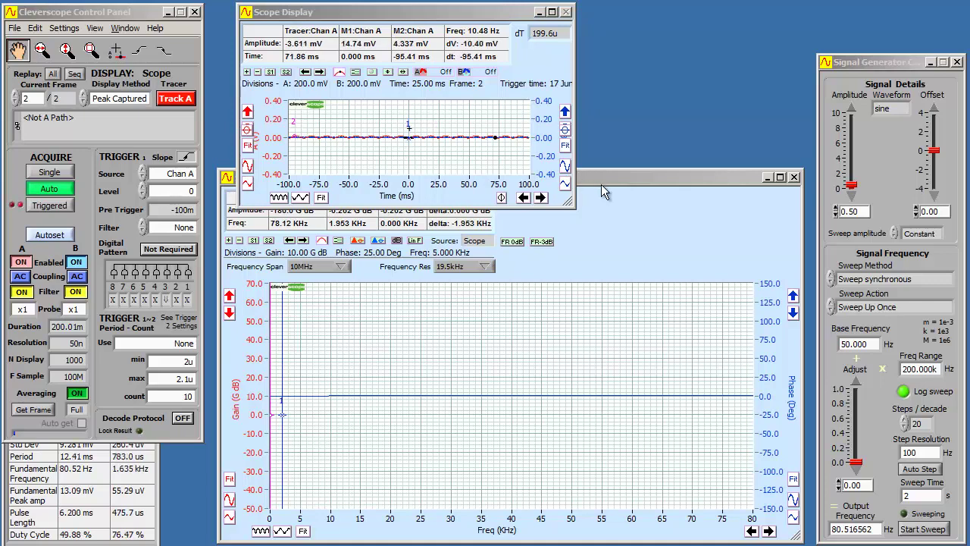
{"action": "left_click", "coordinate": [603, 177]}
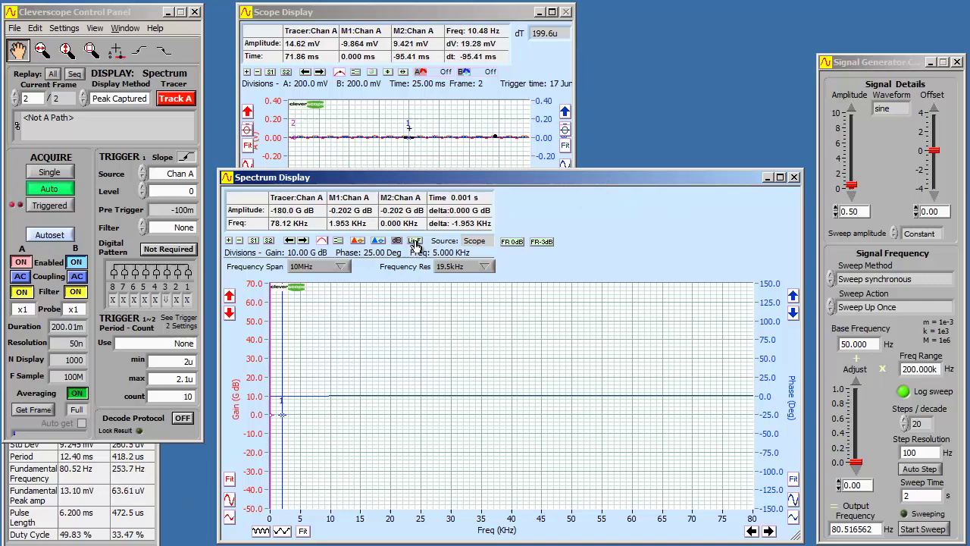
{"action": "left_click", "coordinate": [415, 241]}
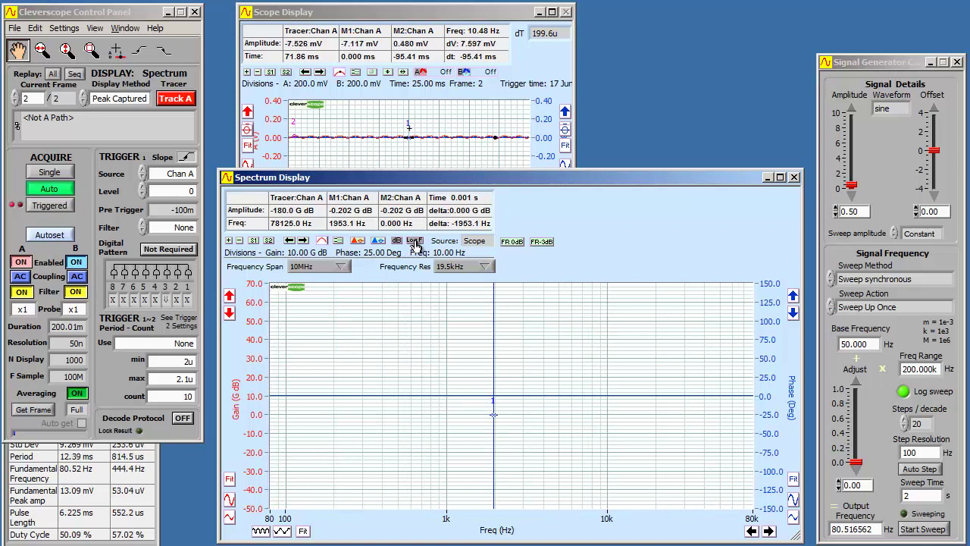
Step: Set the spectrum frequency axis to run from 20 Hz to 200 kHz
{"action": "double_click", "coordinate": [270, 519]}
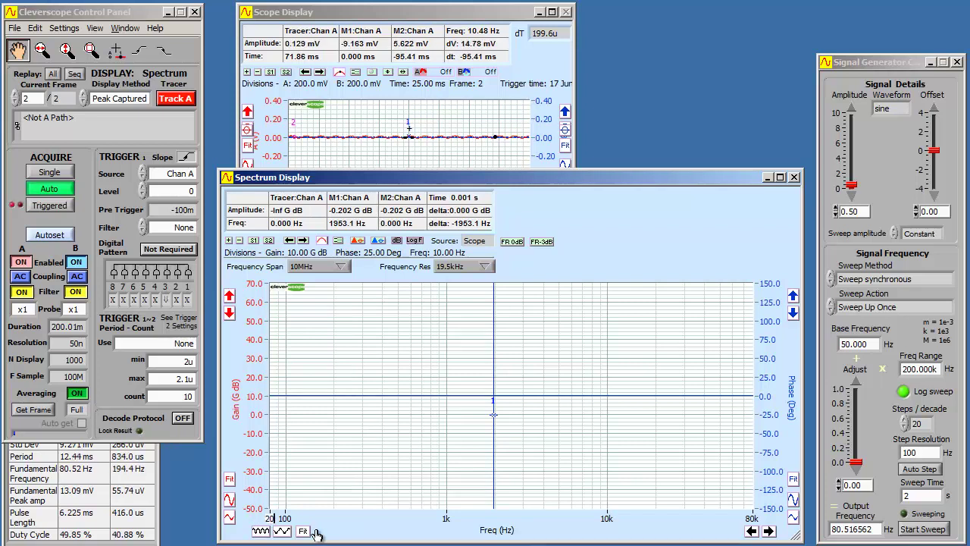
{"action": "type", "text": "20"}
{"action": "key", "text": "Return"}
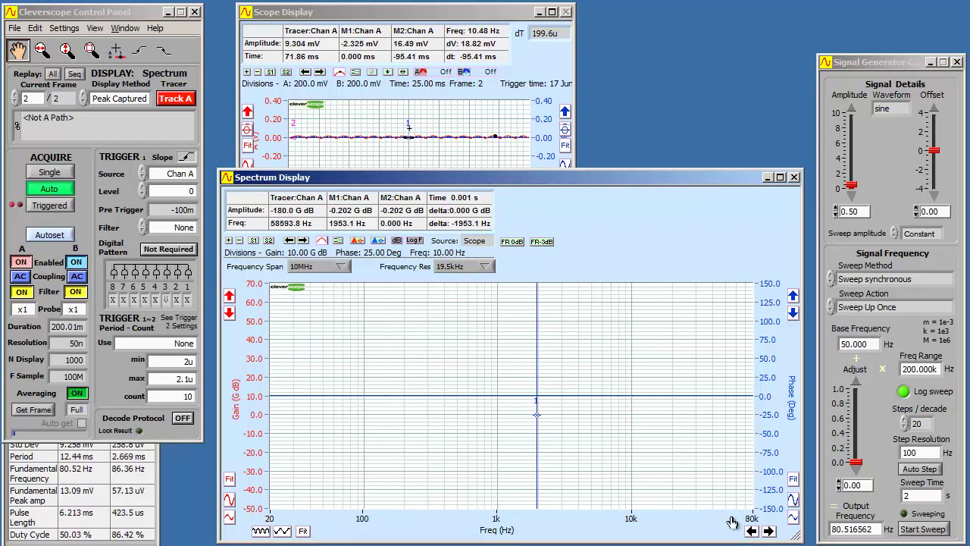
{"action": "double_click", "coordinate": [751, 518]}
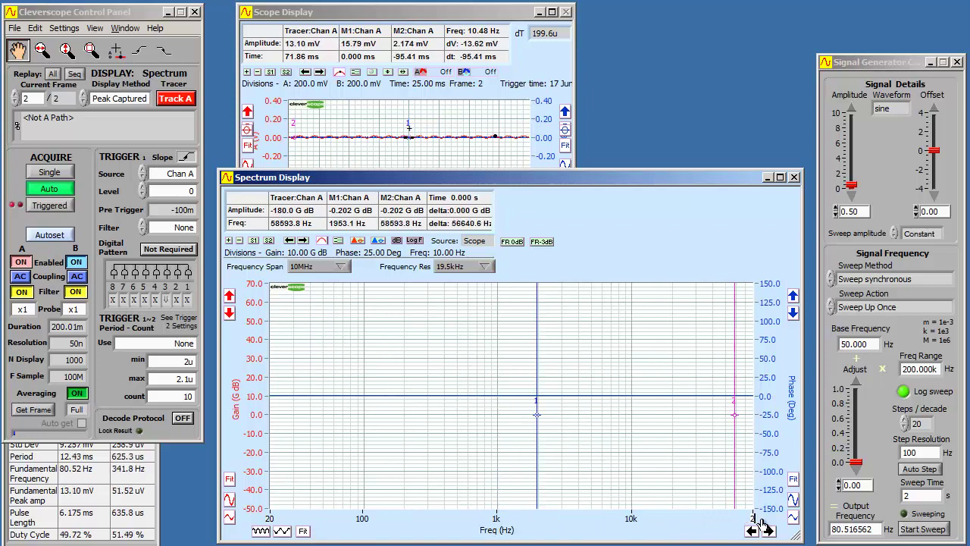
{"action": "type", "text": "200k"}
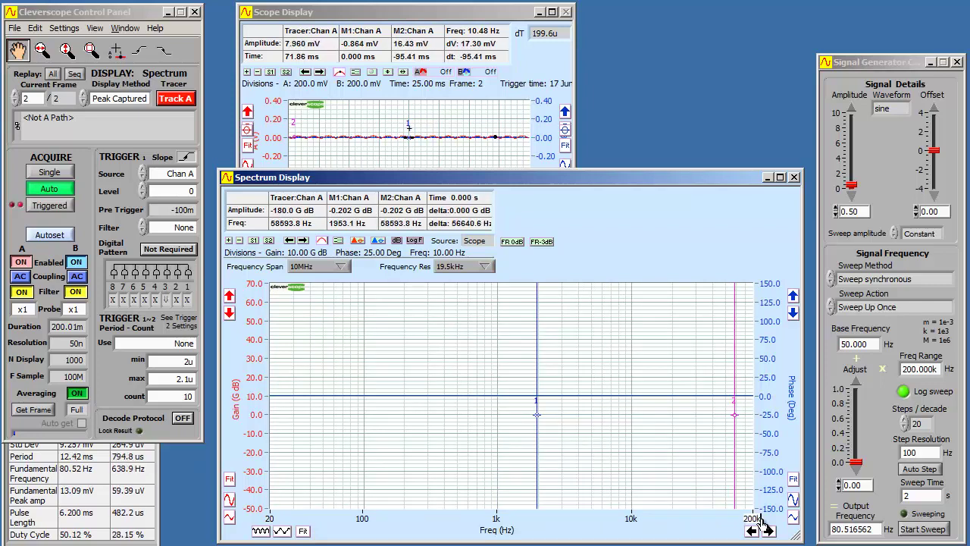
{"action": "key", "text": "Return"}
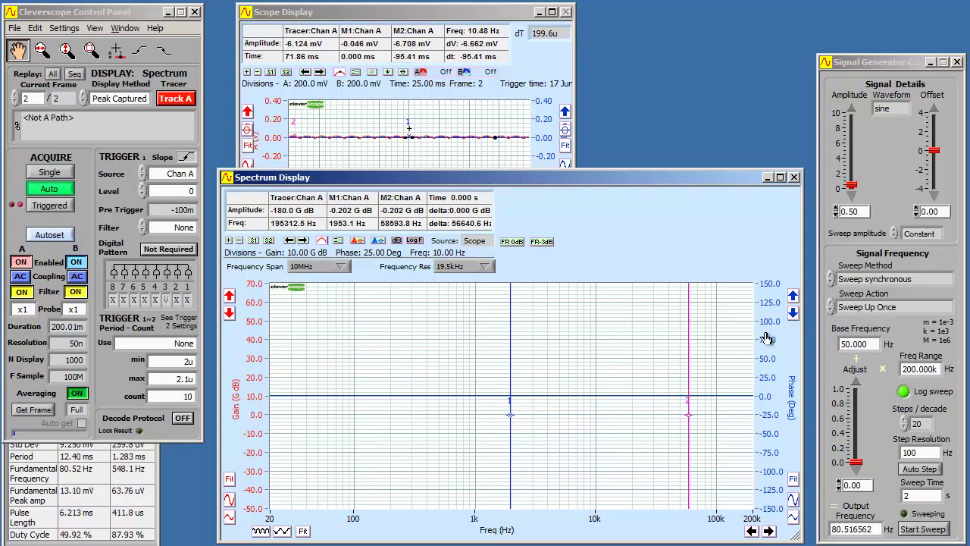
Step: Shift the gain axis to 60 to −60 dB, with 500kHz frequency span and 7.63Hz resolution
{"action": "left_click", "coordinate": [230, 302]}
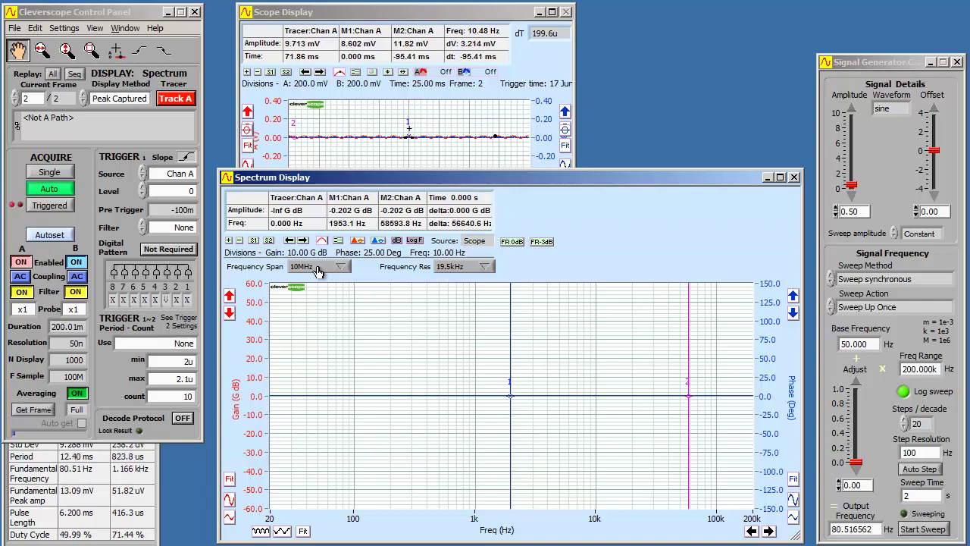
{"action": "left_click", "coordinate": [317, 267]}
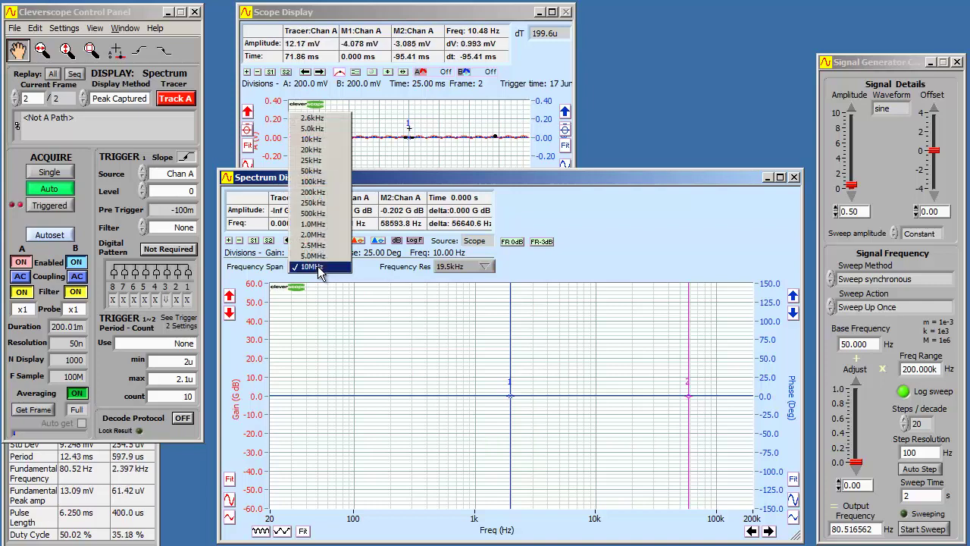
{"action": "left_click", "coordinate": [317, 214]}
{"action": "left_click", "coordinate": [462, 268]}
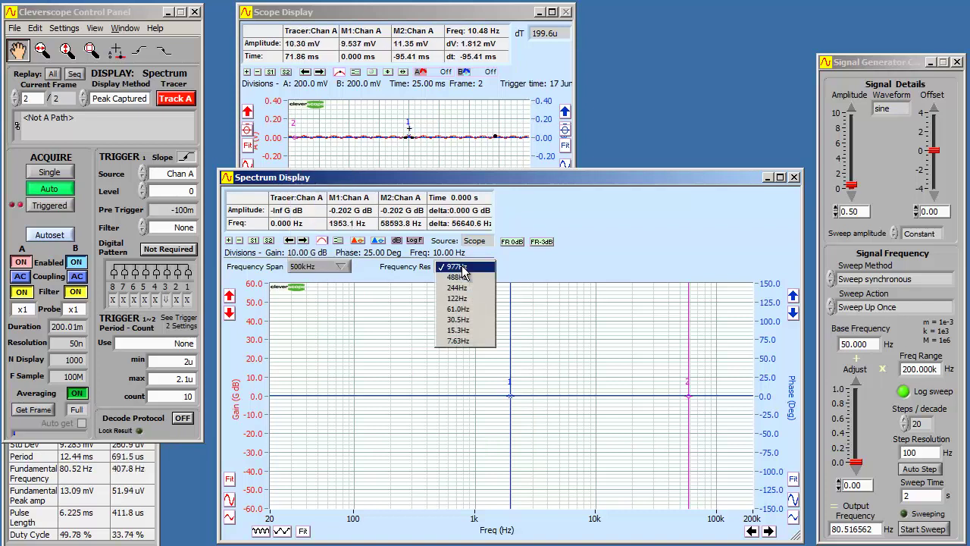
{"action": "left_click", "coordinate": [459, 339]}
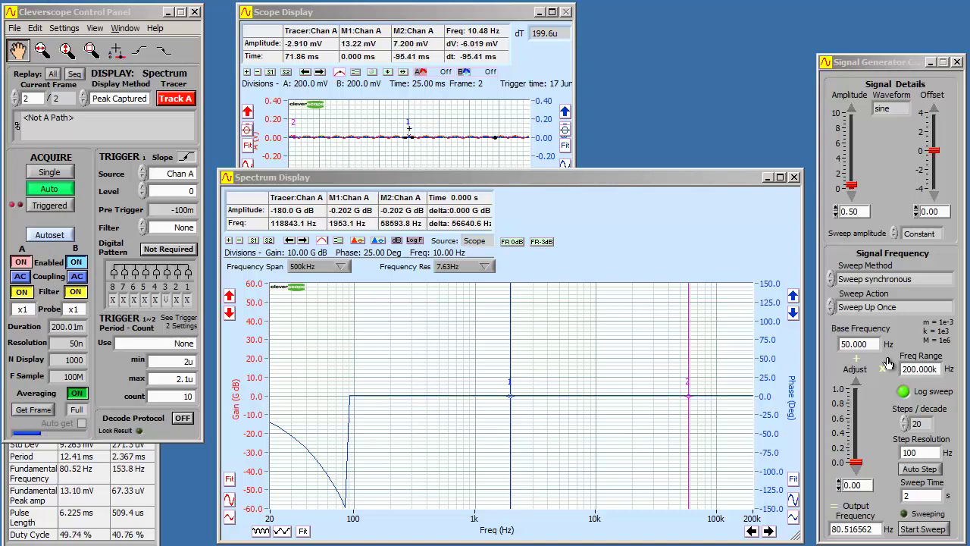
Step: Auto-step the sweep to a 7.629 Hz base, keeping 20 steps/decade, synchronous method and Up Once
{"action": "left_click", "coordinate": [917, 470]}
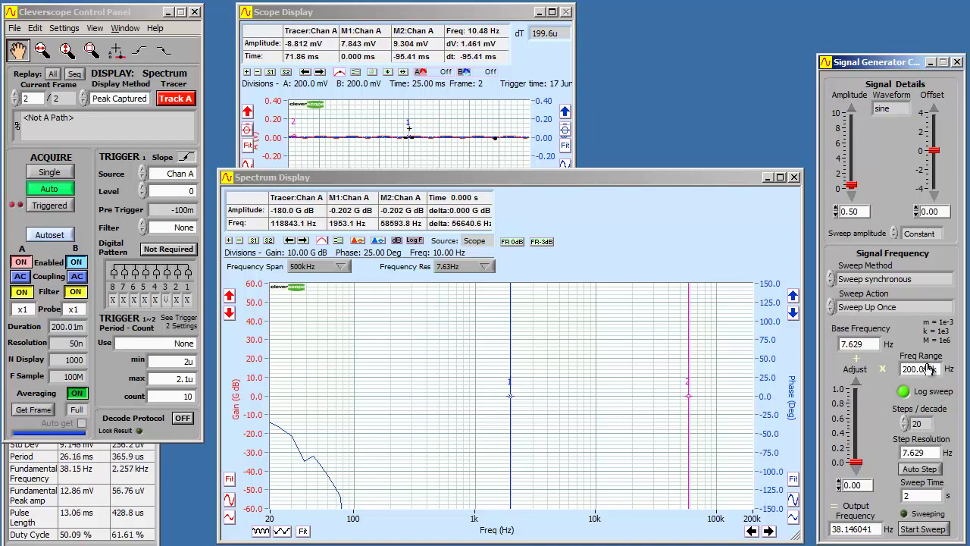
{"action": "left_click", "coordinate": [922, 426]}
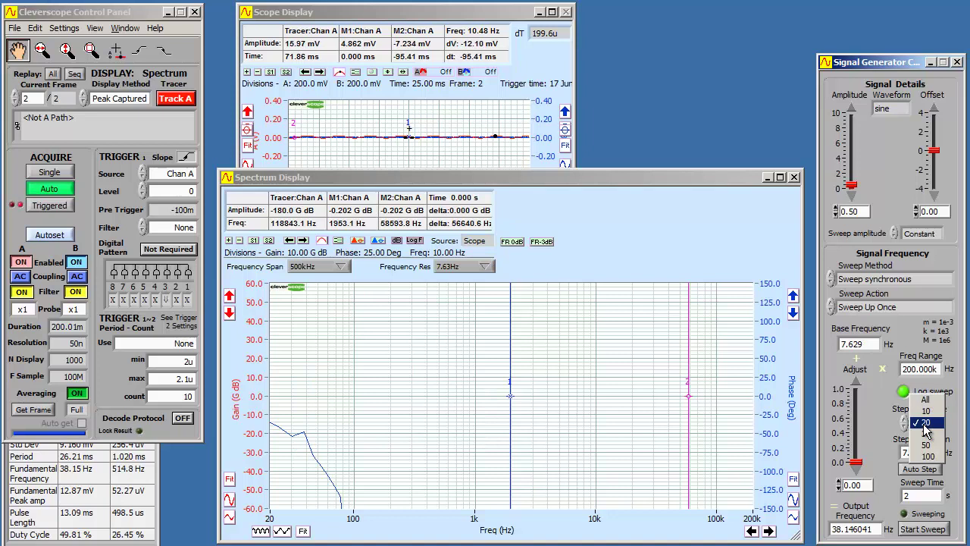
{"action": "left_click", "coordinate": [926, 424]}
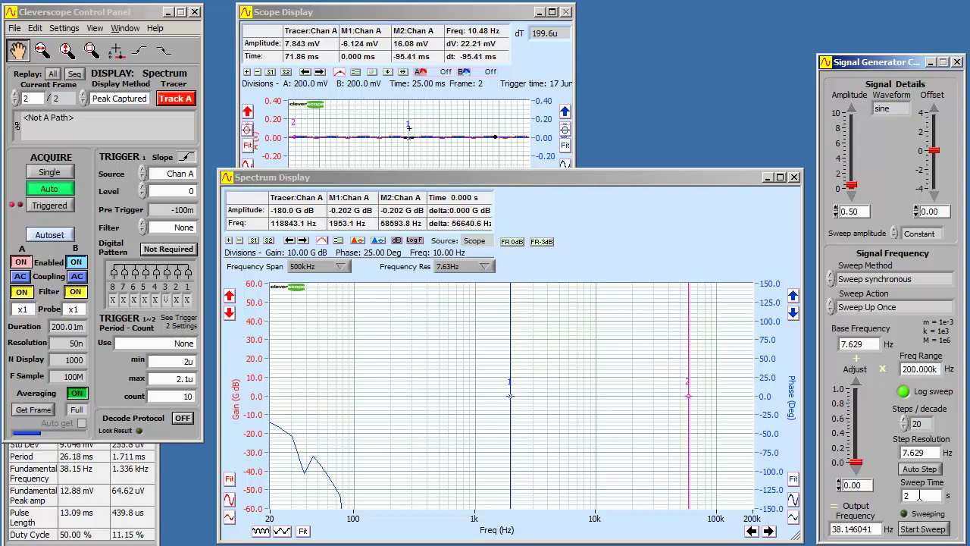
{"action": "left_click", "coordinate": [889, 280]}
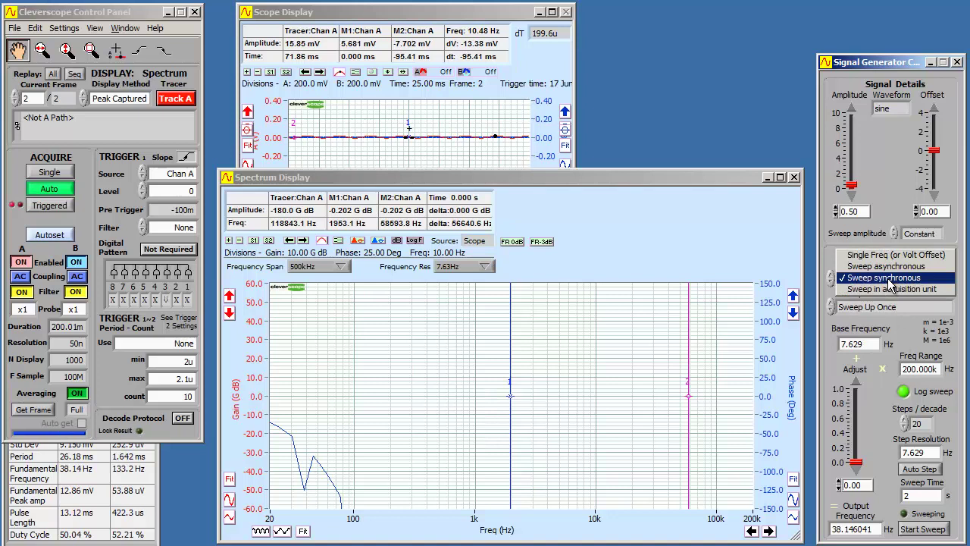
{"action": "left_click", "coordinate": [890, 279]}
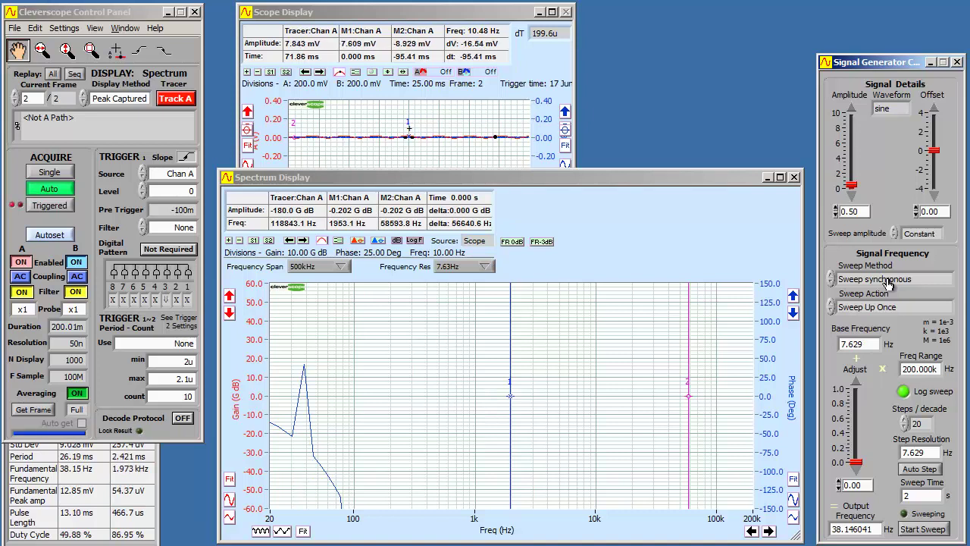
{"action": "left_click", "coordinate": [889, 307]}
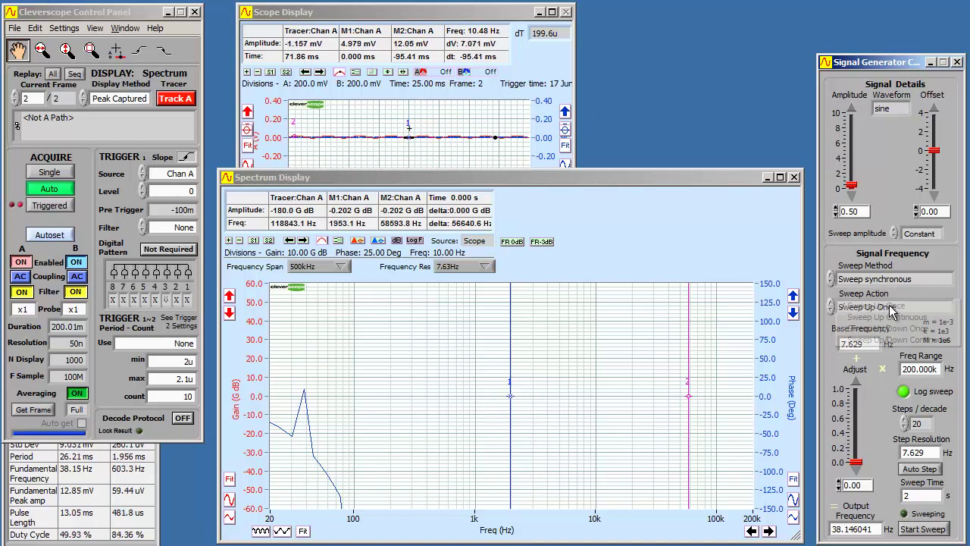
{"action": "left_click", "coordinate": [889, 306]}
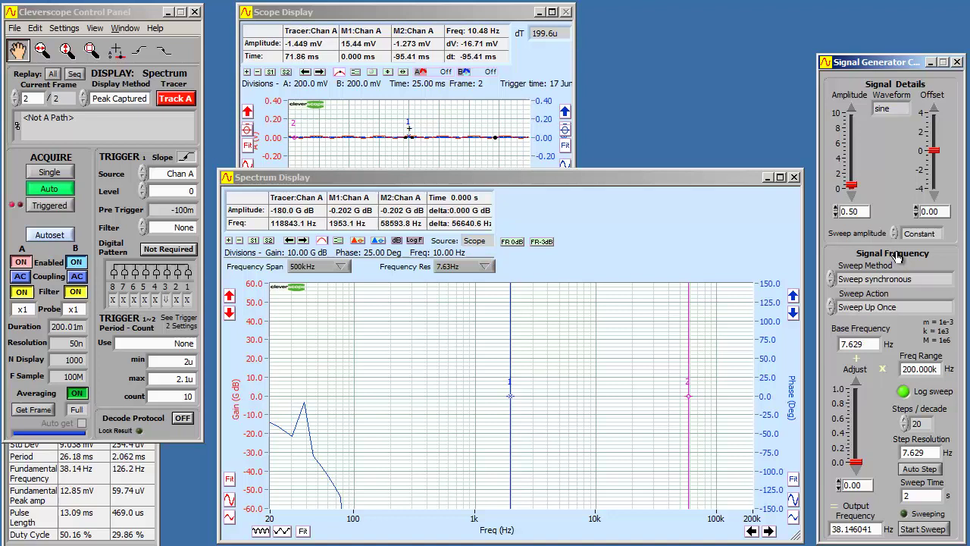
Step: Set the sweep amplitude to Adaptive and turn on the FR-0dB gain/phase crossing readouts
{"action": "left_click", "coordinate": [920, 235]}
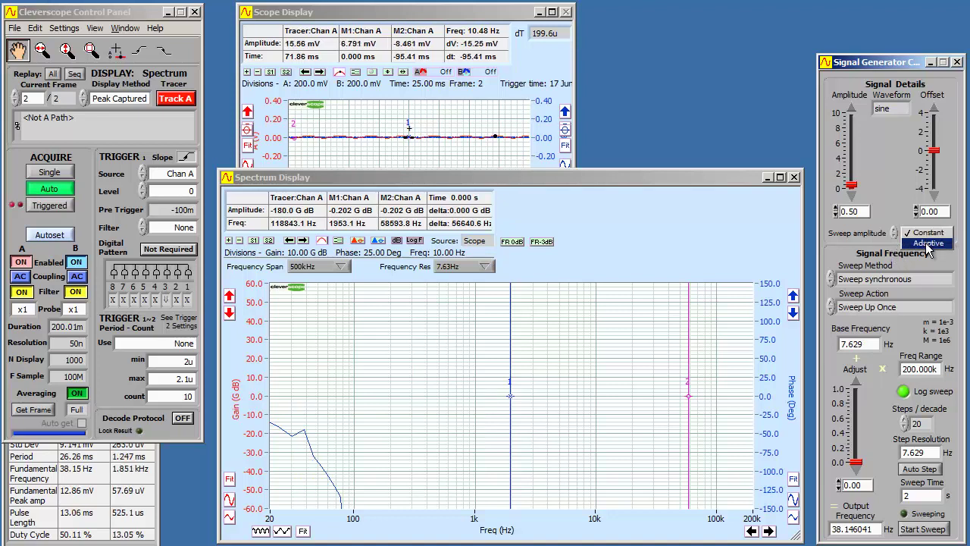
{"action": "left_click", "coordinate": [926, 243]}
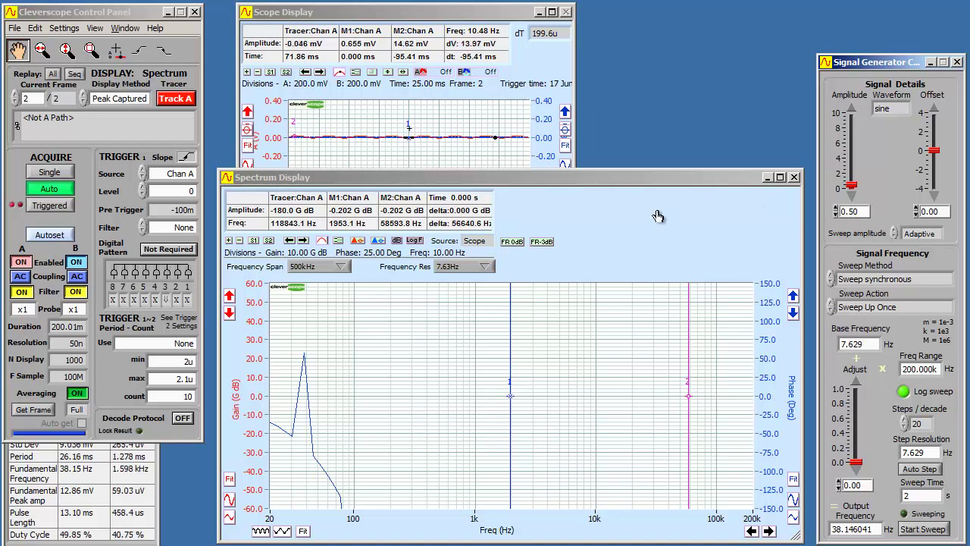
{"action": "left_click", "coordinate": [511, 244]}
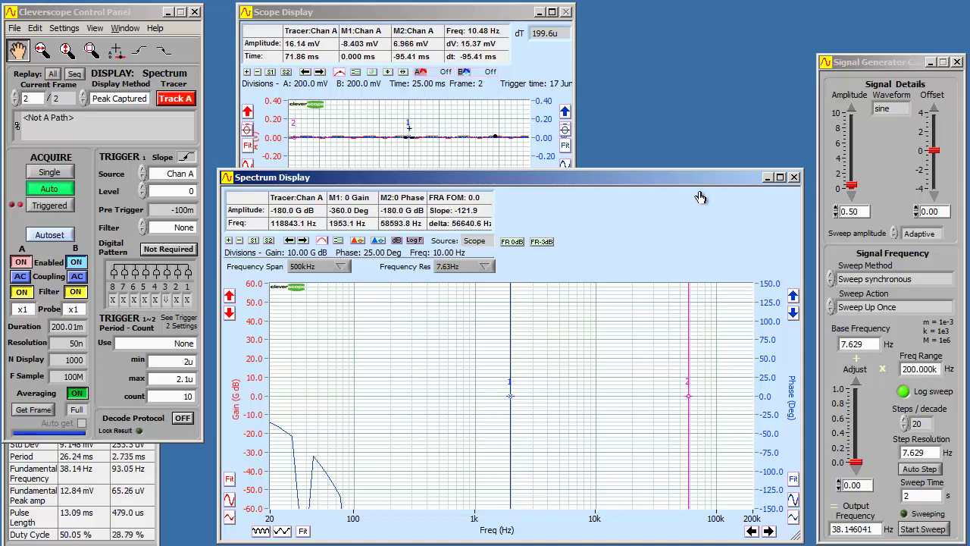
Step: Nudge the stimulus amplitude back to 0.50, then raise the Signal Information table and Scope Display
{"action": "left_click_drag", "start_coordinate": [853, 194], "coordinate": [857, 189]}
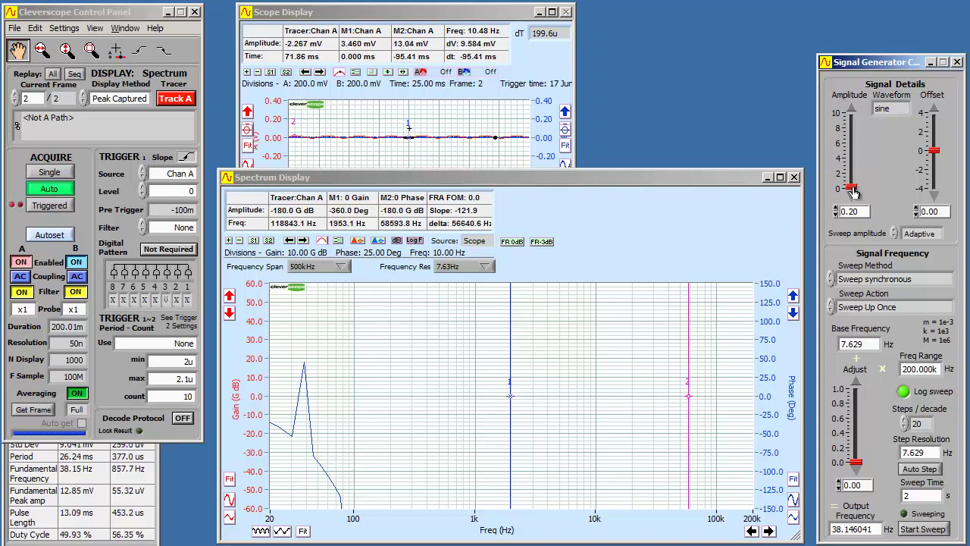
{"action": "left_click_drag", "start_coordinate": [857, 193], "coordinate": [855, 190]}
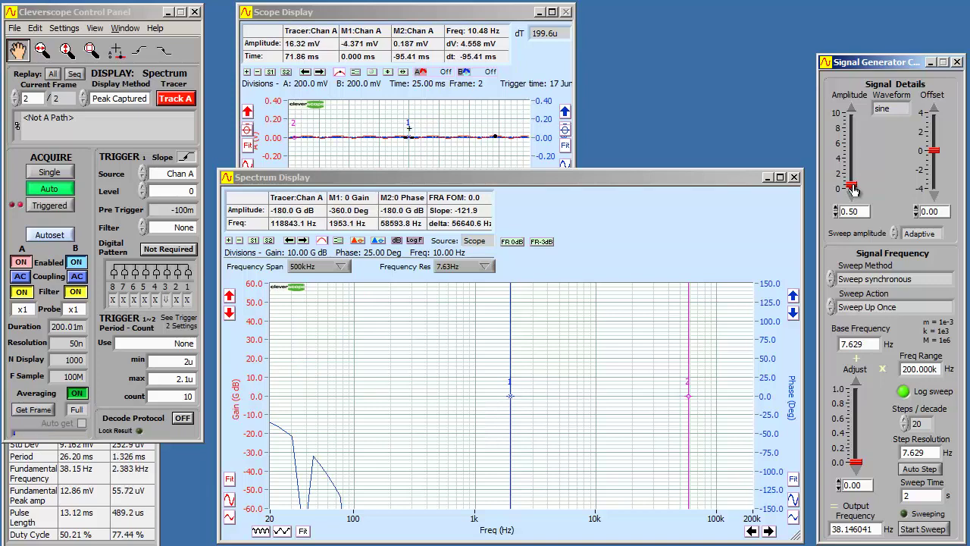
{"action": "left_click", "coordinate": [88, 472]}
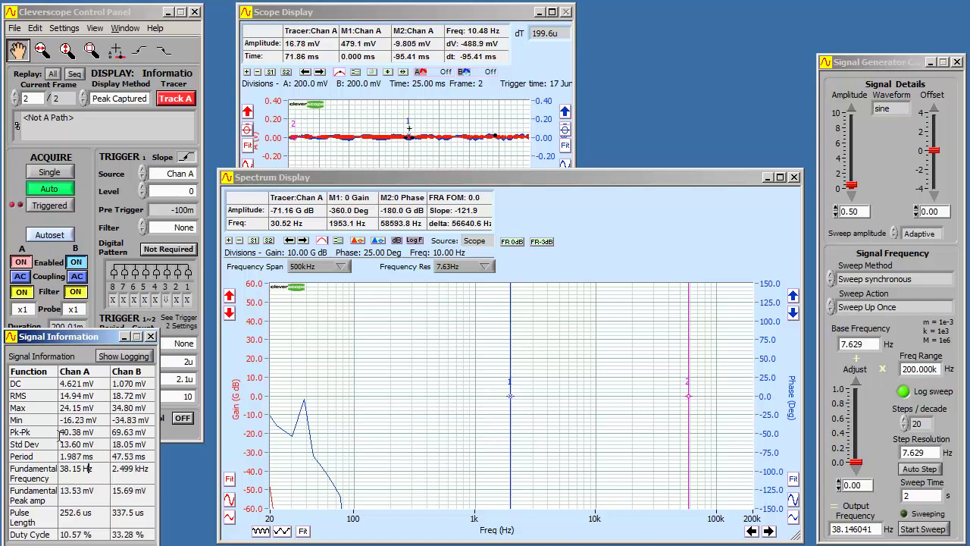
{"action": "left_click", "coordinate": [391, 126]}
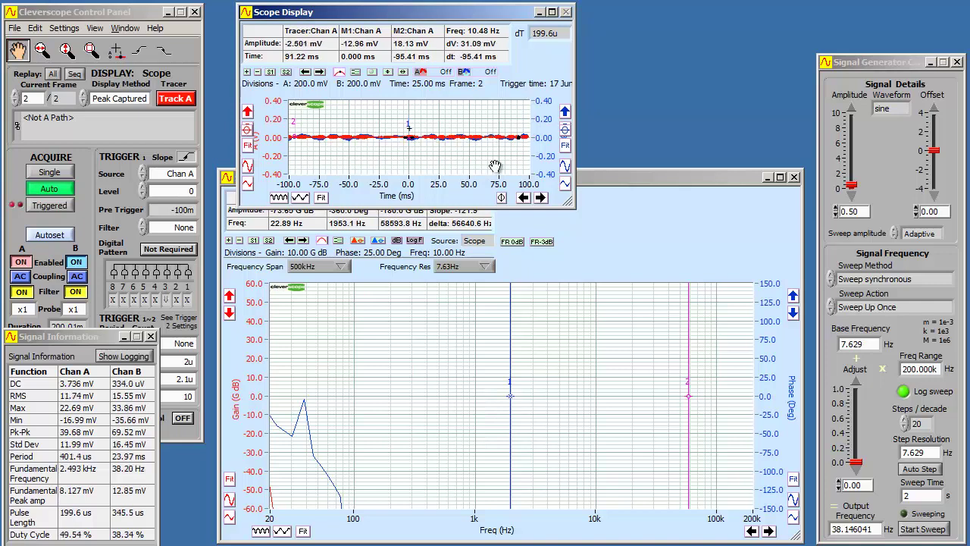
Step: Run the 20 Hz to 200 kHz sweep, keeping the Spectrum Display in front as the Bode curves complete
{"action": "left_click", "coordinate": [933, 531]}
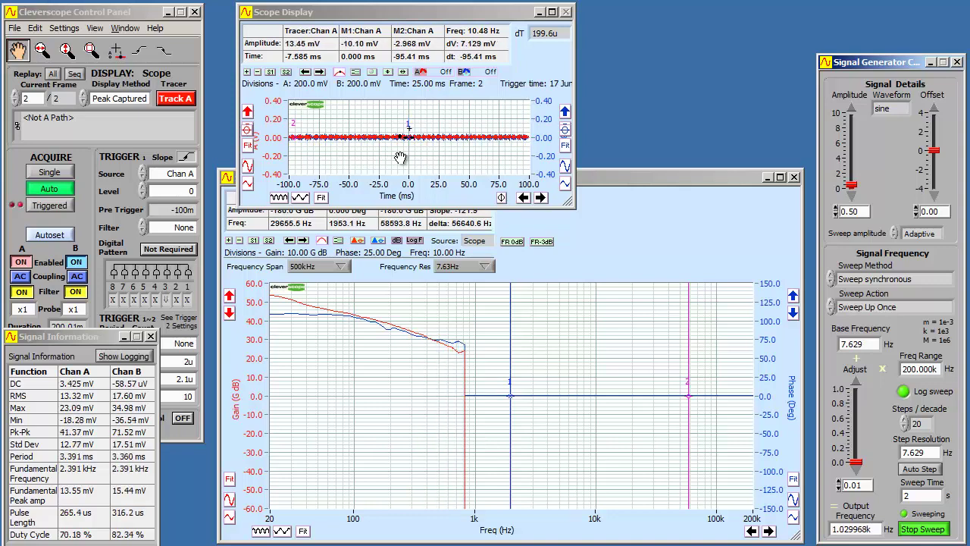
{"action": "left_click", "coordinate": [570, 230]}
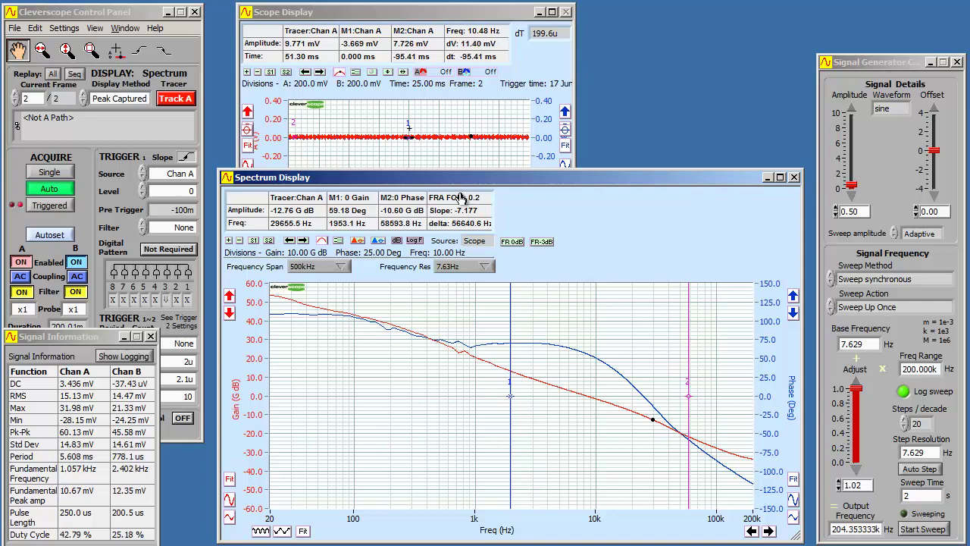
Step: Snap cursors to the 0 dB crossing at 8316 Hz and 0° crossing at 24704 Hz
{"action": "left_click", "coordinate": [512, 246]}
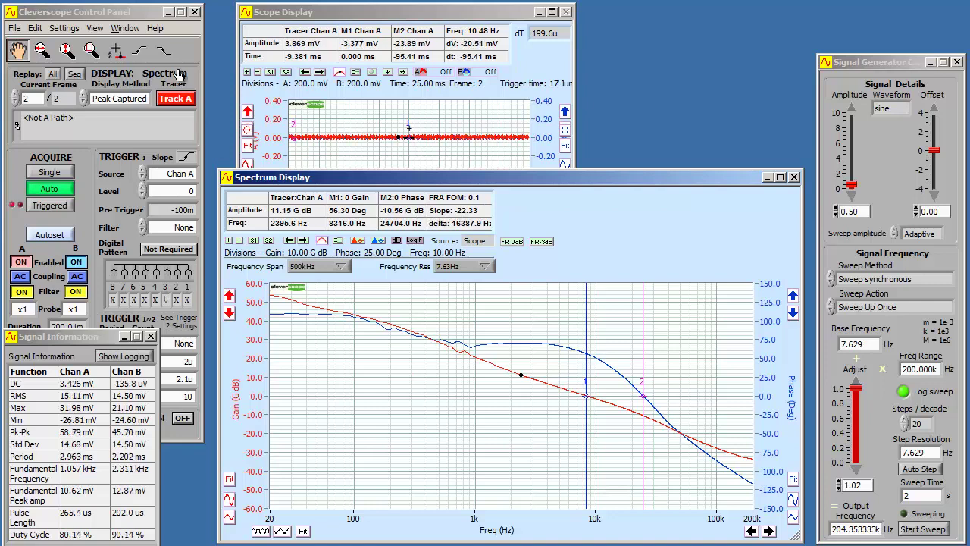
Step: Add the annotation 'TI EVM, 12V in, 2.5 A out, 25 mV pk-pk stimulus' above the gain curve
{"action": "left_click", "coordinate": [115, 50]}
{"action": "left_click", "coordinate": [372, 310]}
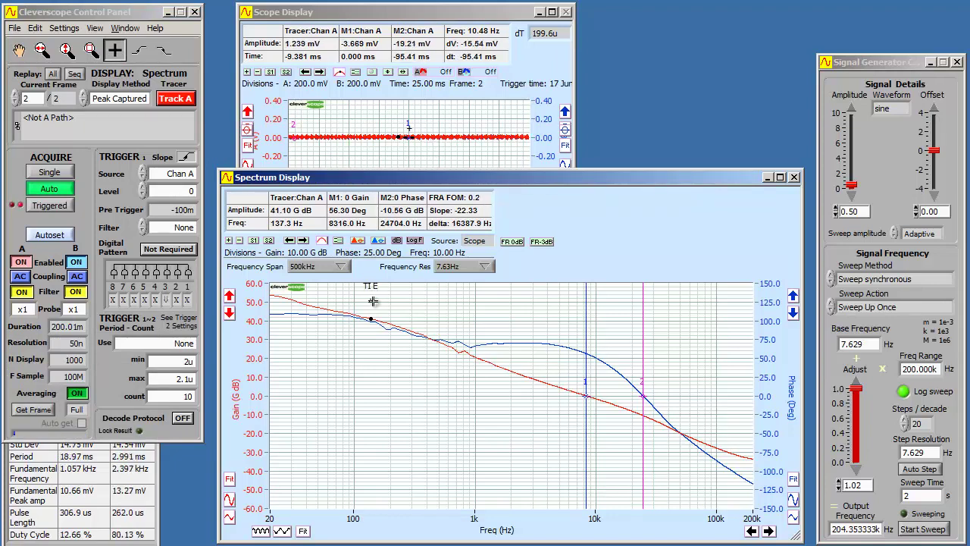
{"action": "type", "text": "VM,"}
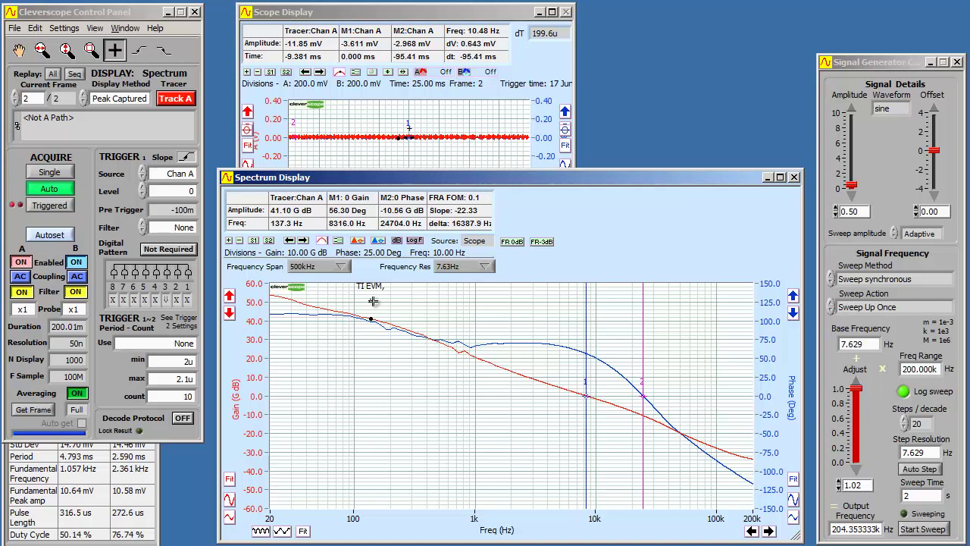
{"action": "type", "text": " 12V in"}
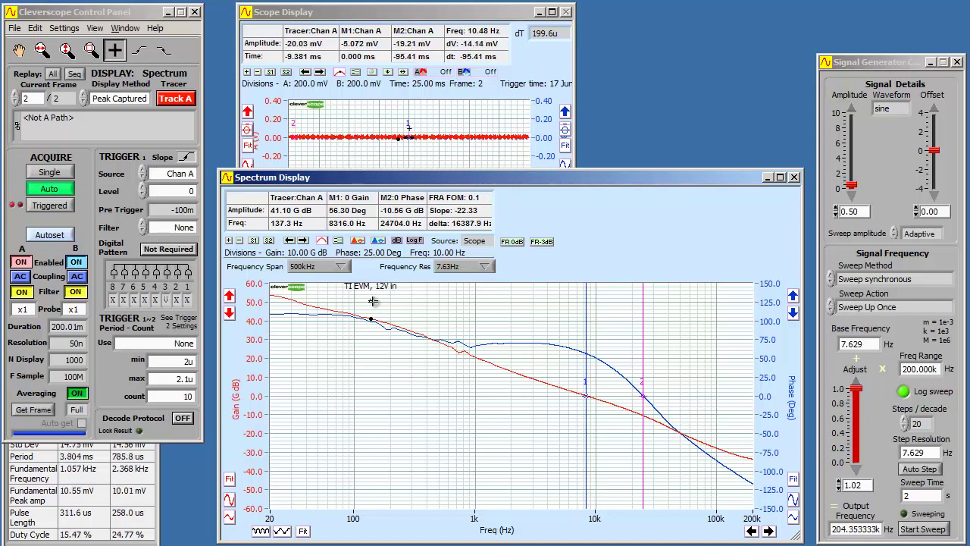
{"action": "type", "text": ", 2.5 A"}
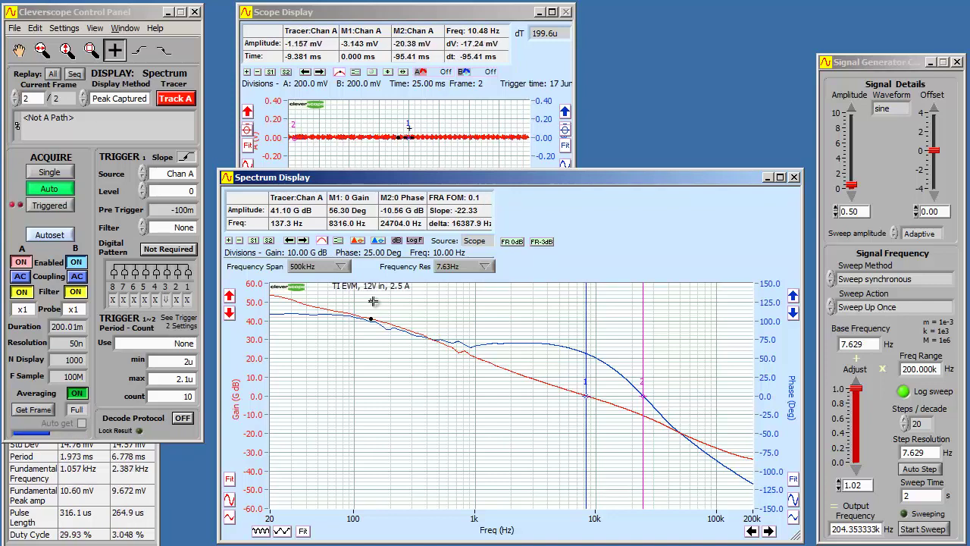
{"action": "type", "text": " out, 25"}
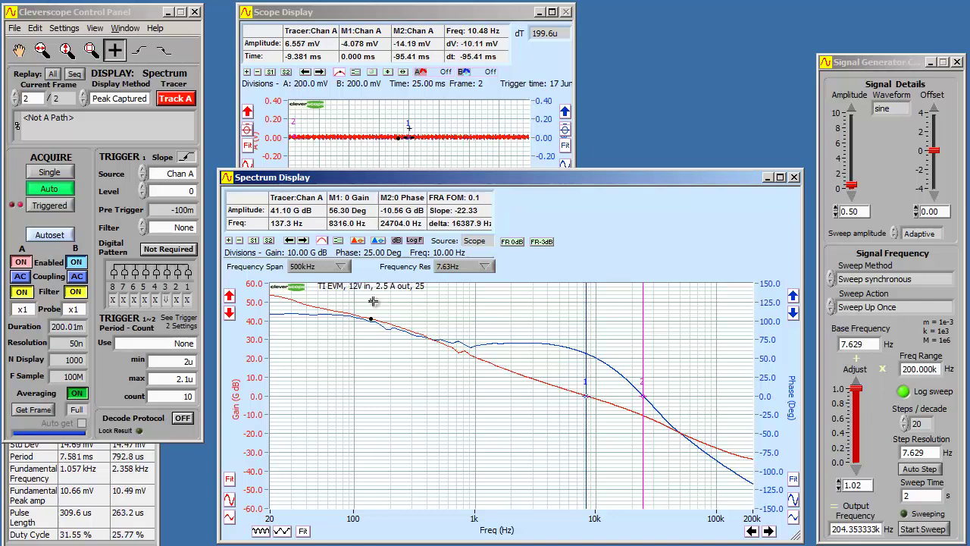
{"action": "type", "text": " mV p"}
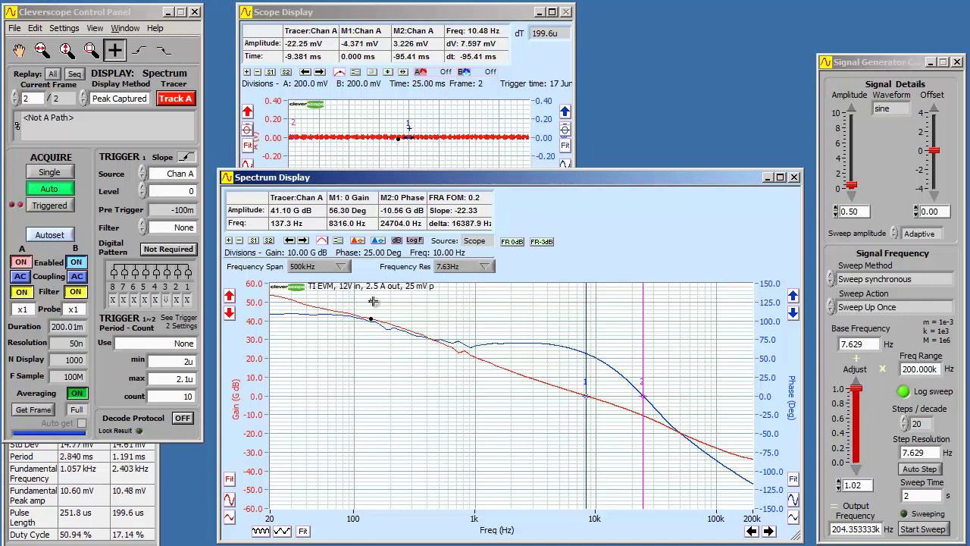
{"action": "type", "text": "k-pk st"}
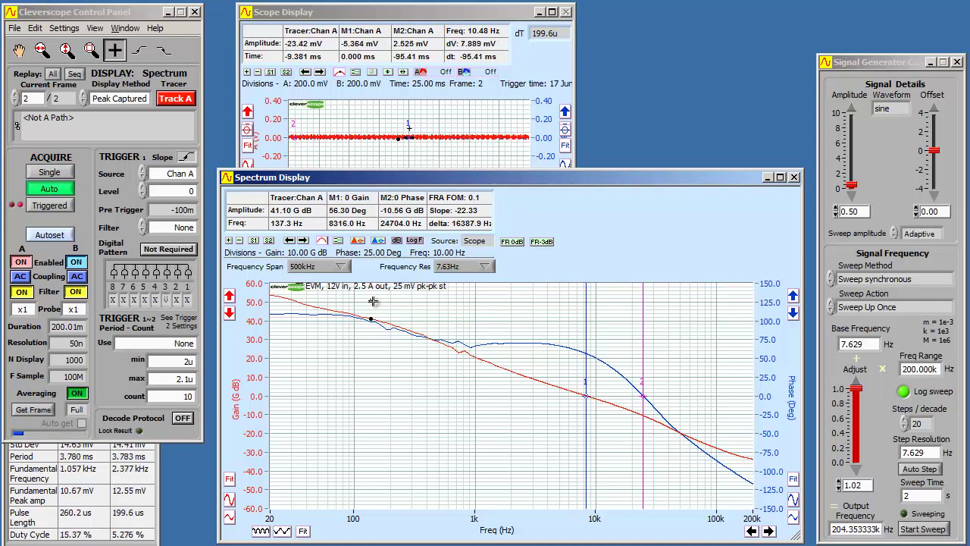
{"action": "type", "text": "imulus"}
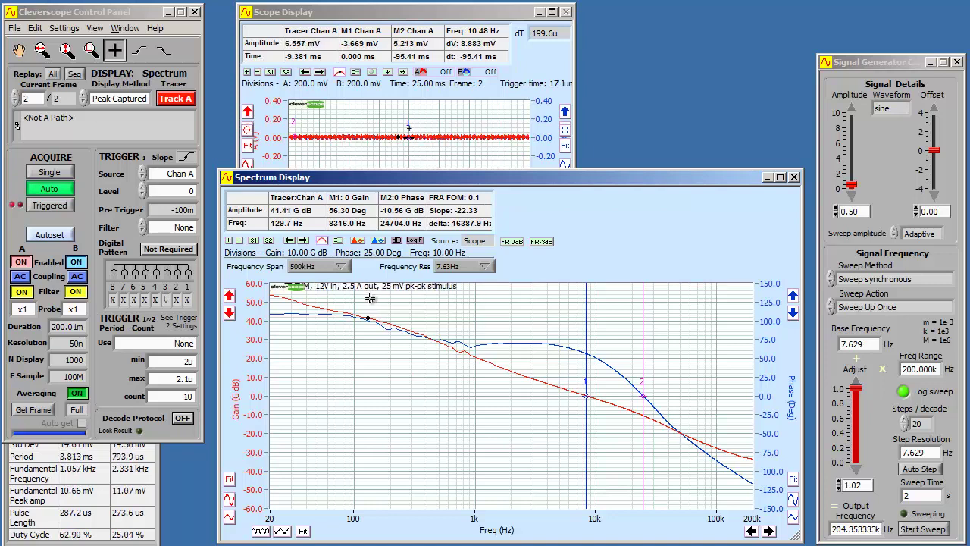
{"action": "key", "text": "Return"}
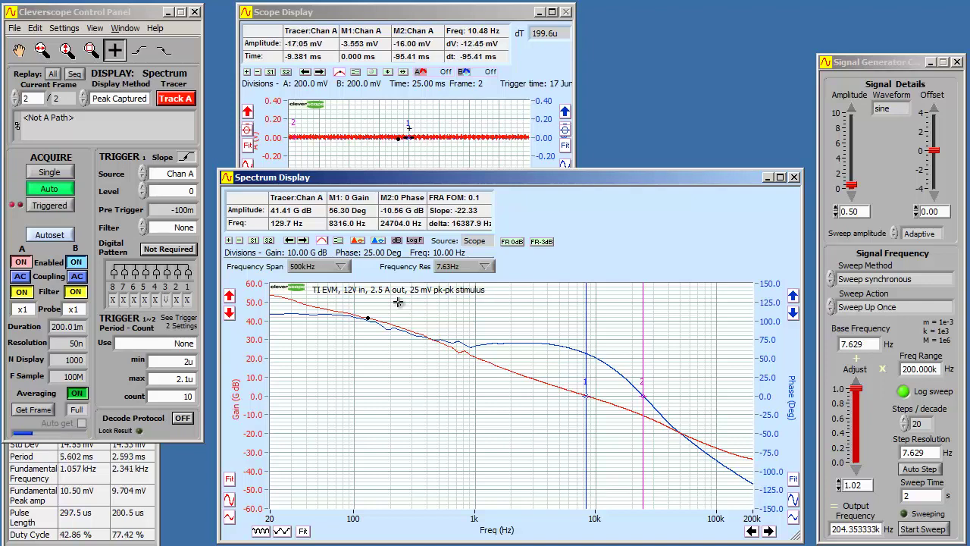
Step: Move the tracer to the low-frequency end, restore navigation mode, and reposition the blank Word document
{"action": "left_click_drag", "start_coordinate": [398, 302], "coordinate": [238, 389]}
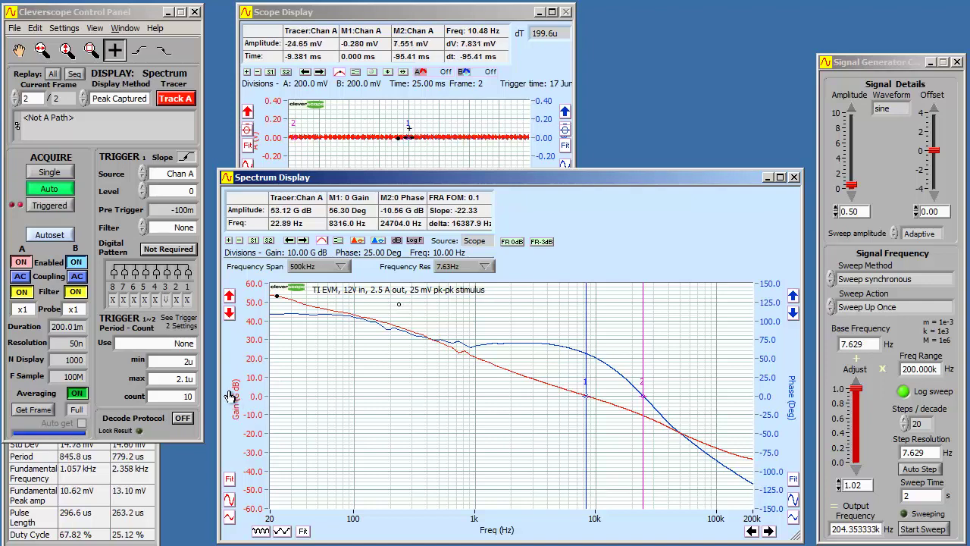
{"action": "left_click", "coordinate": [18, 50]}
{"action": "left_click", "coordinate": [386, 323]}
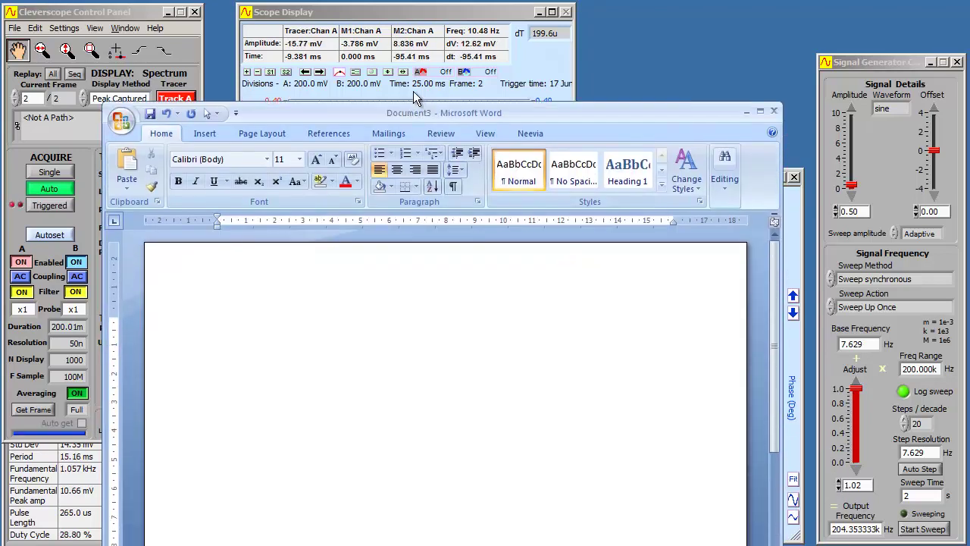
{"action": "left_click_drag", "start_coordinate": [439, 11], "coordinate": [433, 29]}
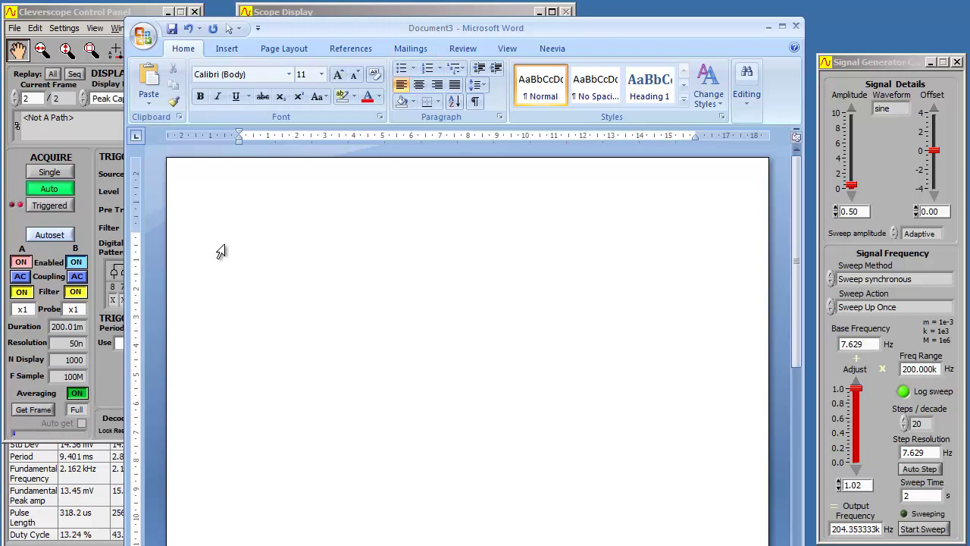
Step: Paste the annotated Bode plot image into Word's Document3 with Ctrl+V
{"action": "key", "text": "ctrl+v"}
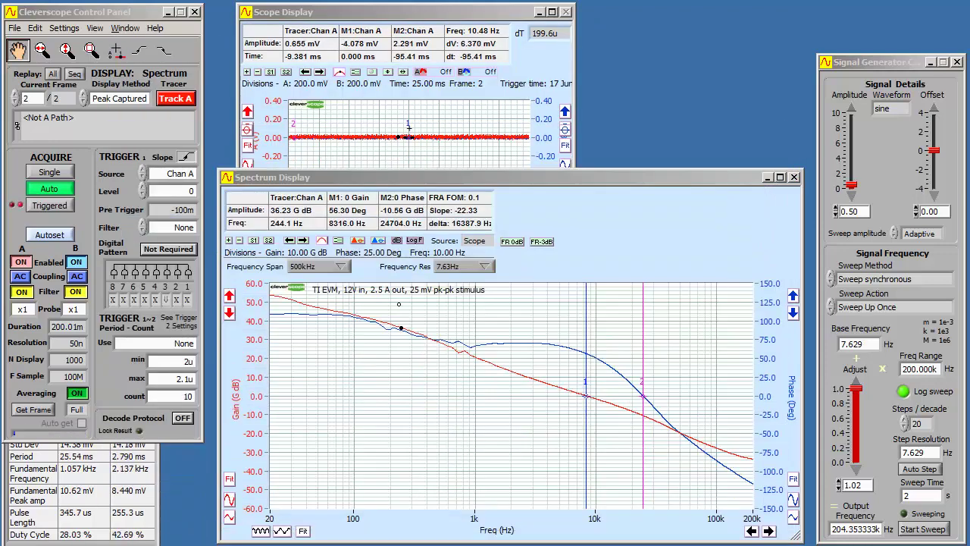
Step: Bring Cleverscope's Spectrum Display with the annotated Bode plot back in front of Word
{"action": "left_click", "coordinate": [505, 186]}
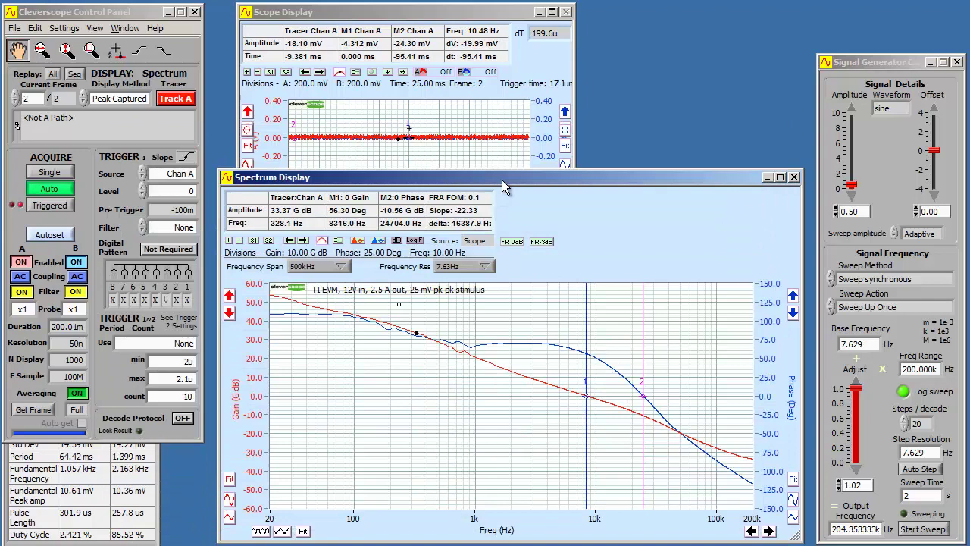